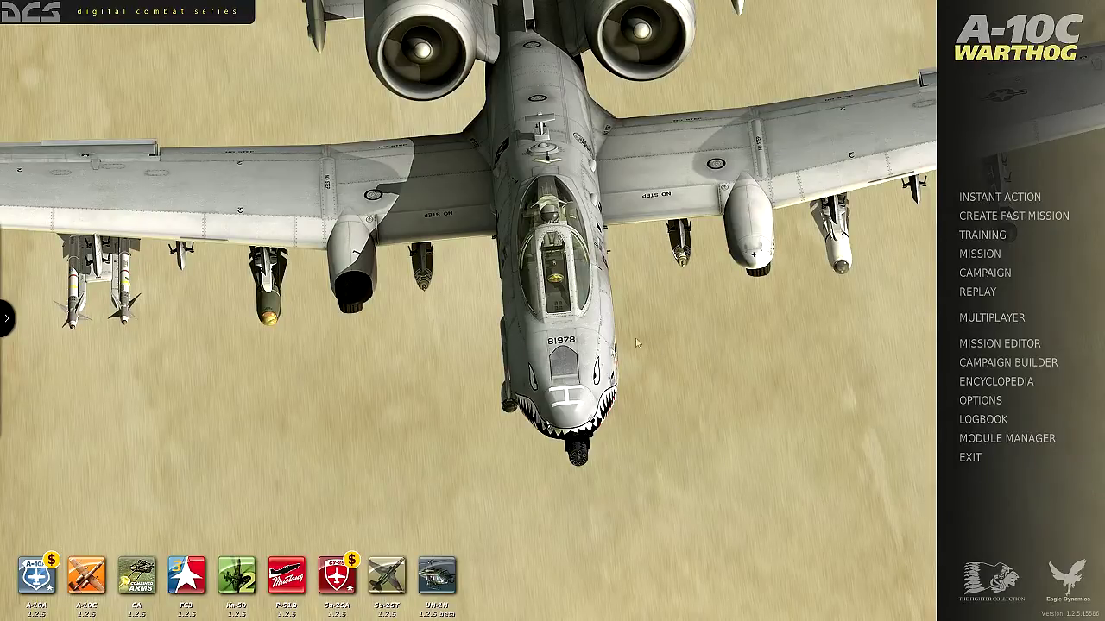
Step: Open the control options and show the A-10C Sim layer's bindings across all device columns
click(982, 400)
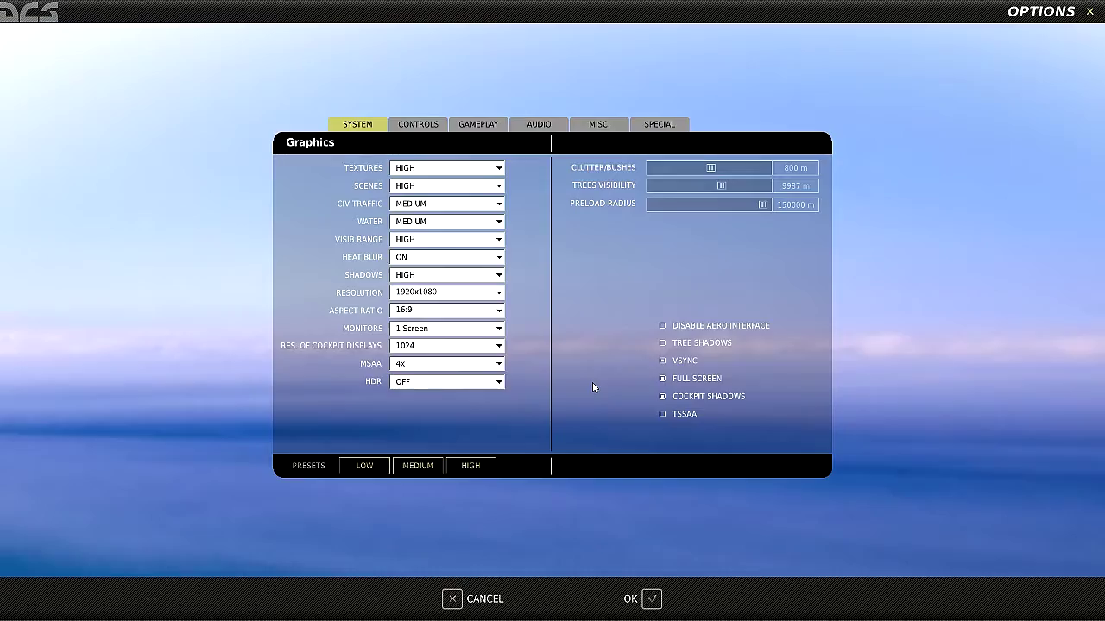
click(425, 126)
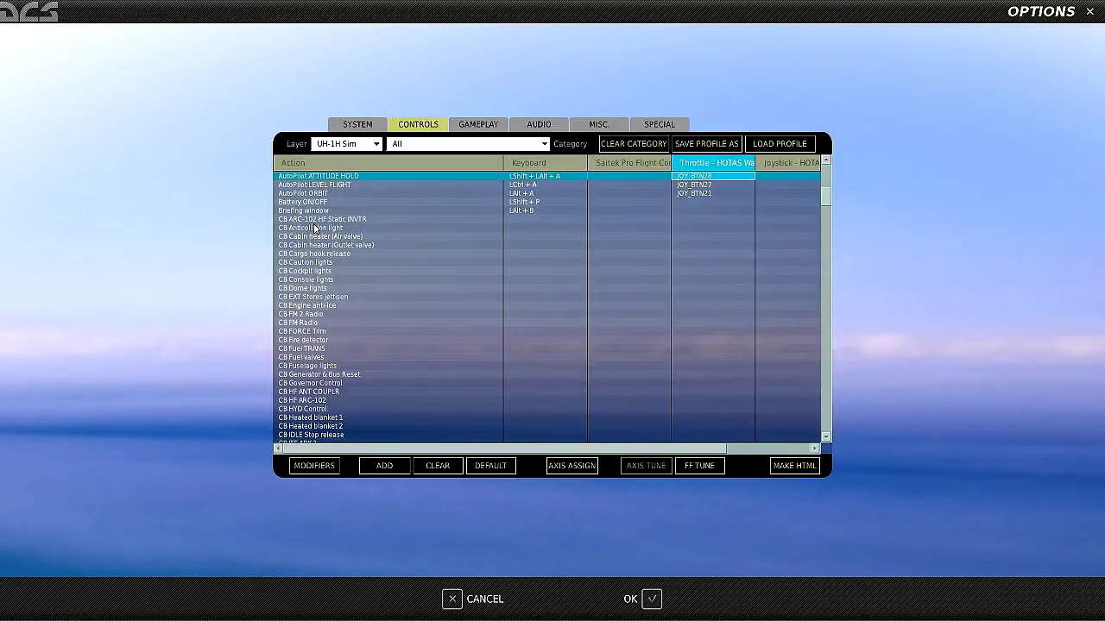
click(377, 146)
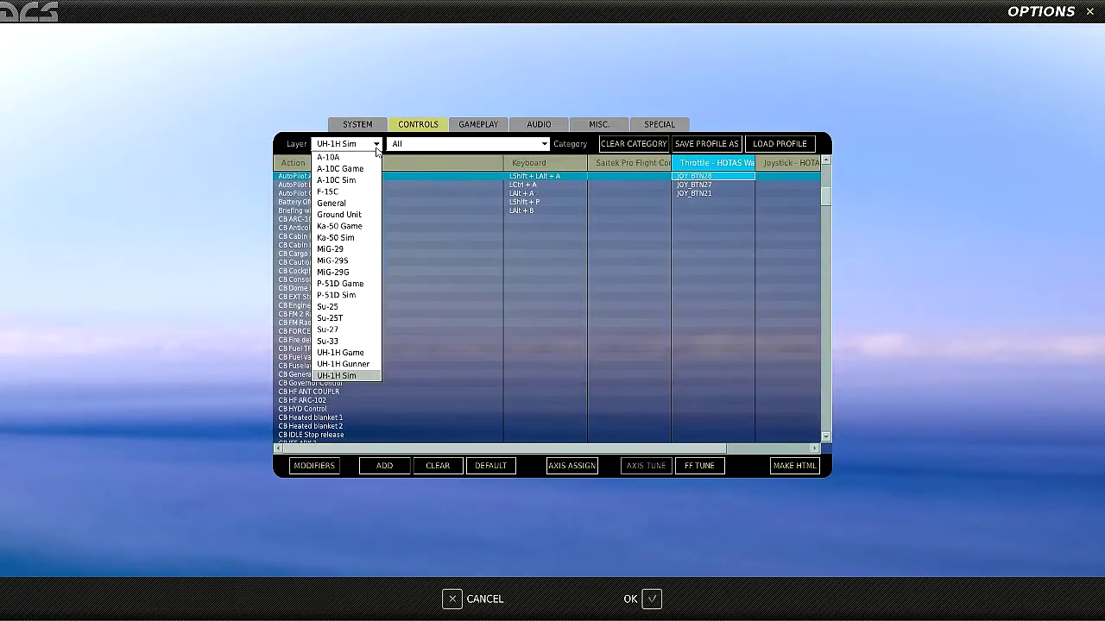
click(338, 181)
scroll(827, 172, down, 1)
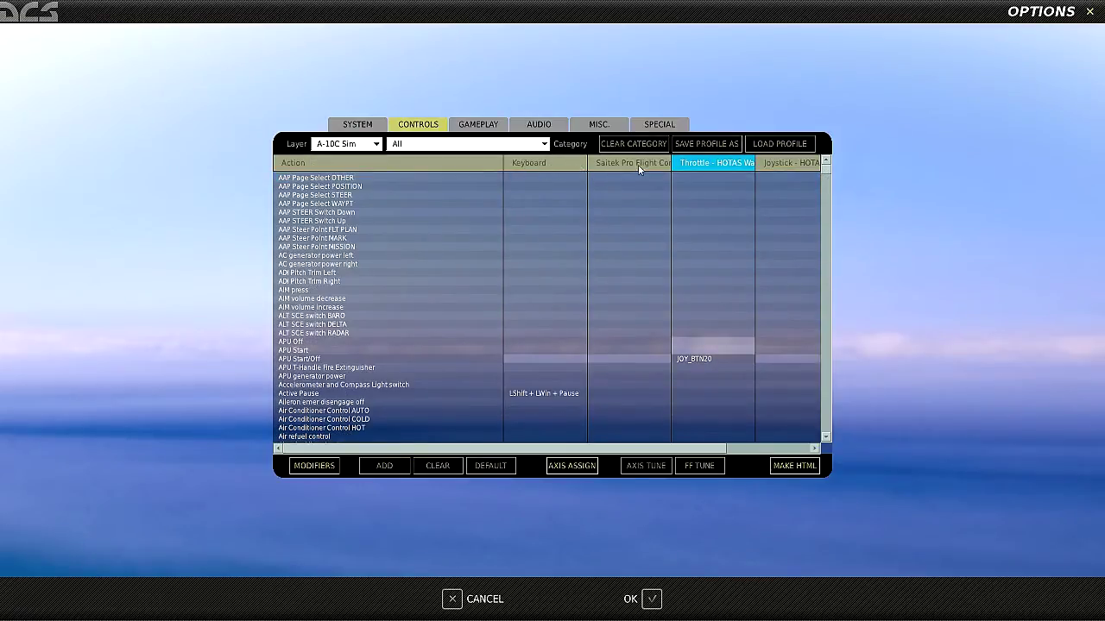
mouse_move(826, 173)
mouse_down()
mouse_move(823, 320)
mouse_move(816, 160)
mouse_up()
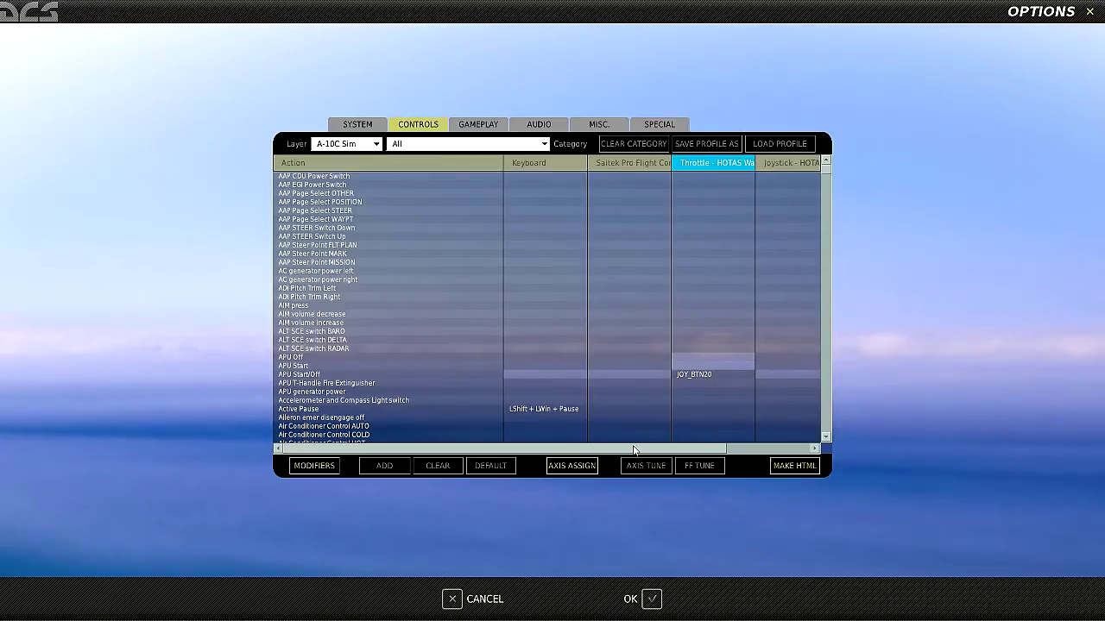
drag(636, 450, 738, 460)
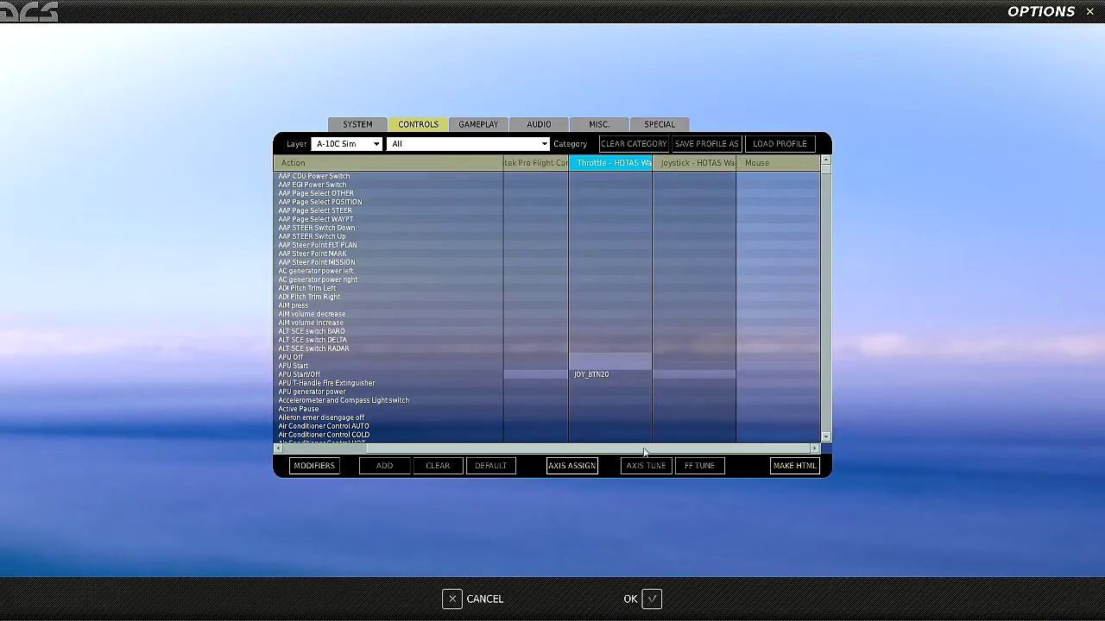
drag(644, 453, 562, 451)
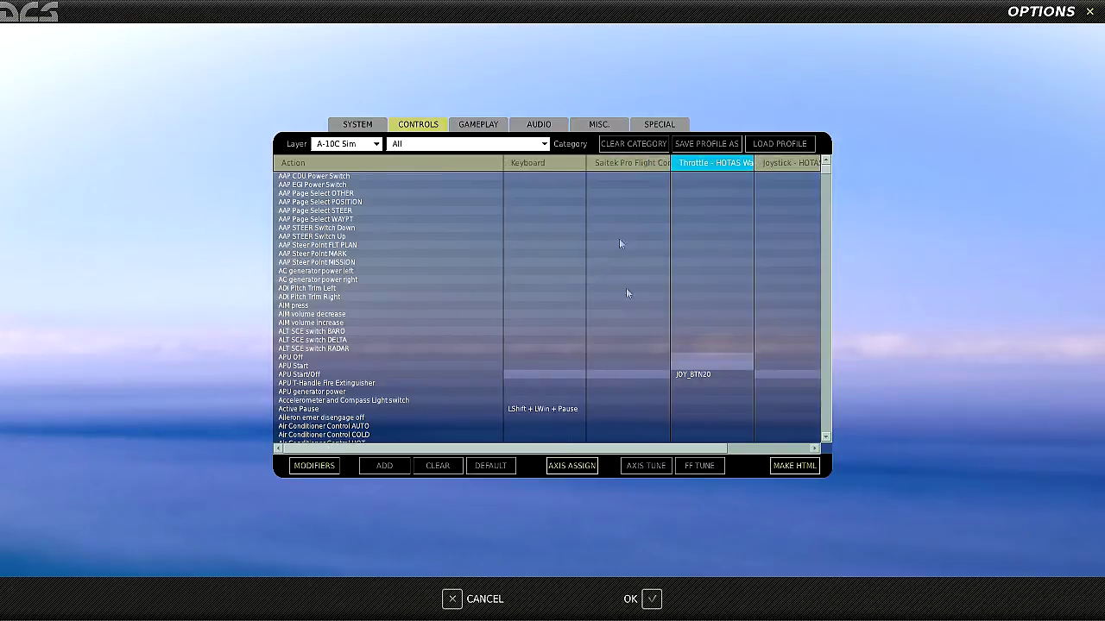
Step: Switch the control layer to A-10C Game and review its keyboard, pedal, throttle, joystick and mouse bindings
click(376, 145)
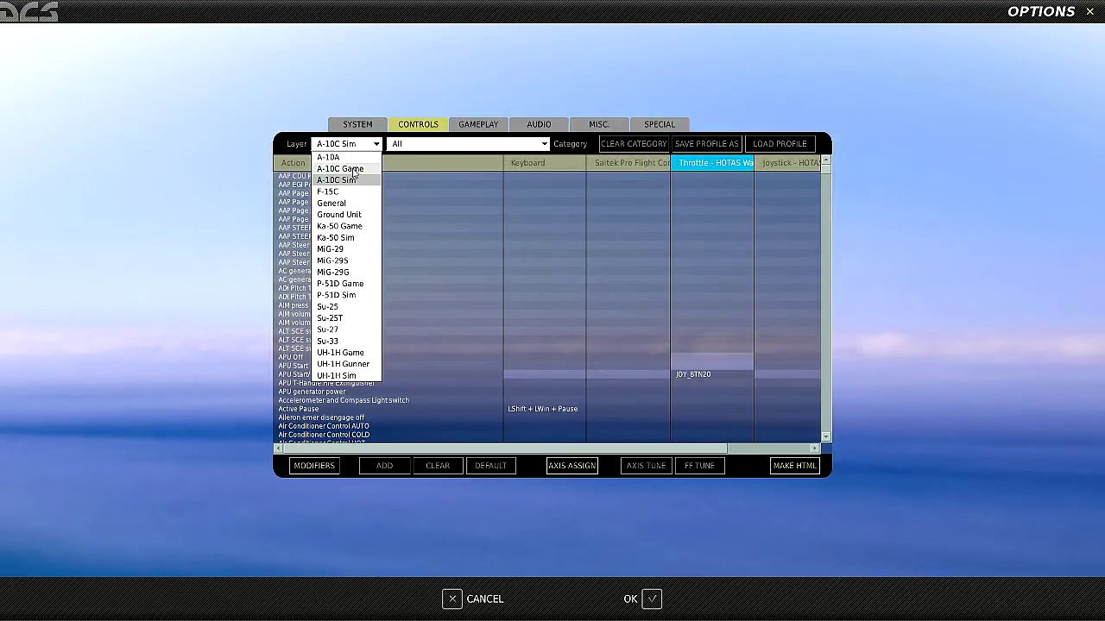
click(354, 170)
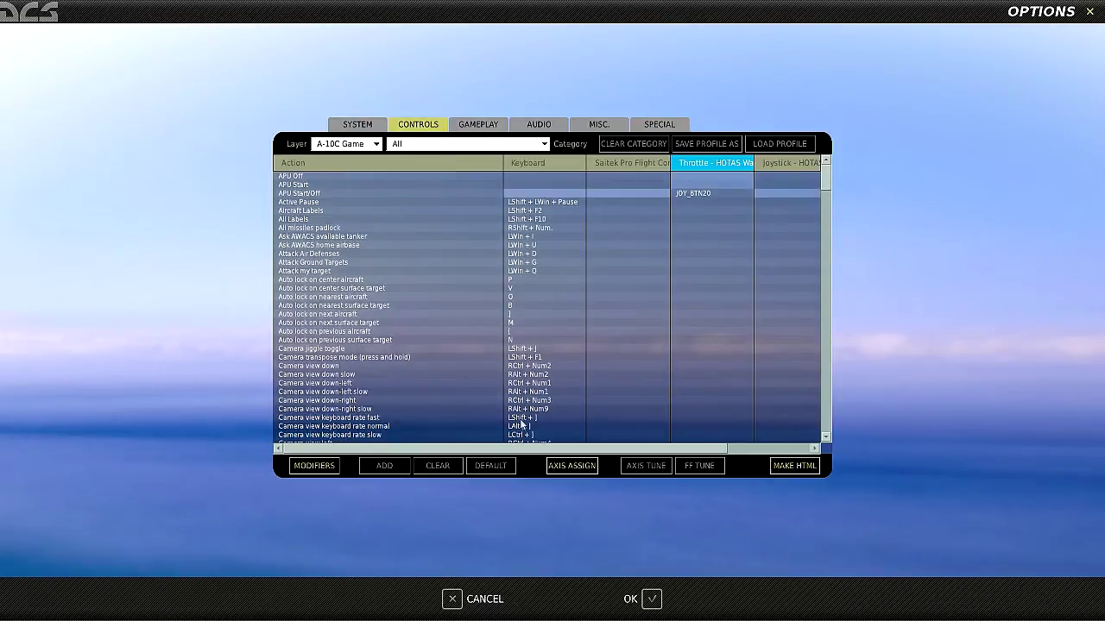
drag(538, 449, 616, 458)
drag(825, 171, 758, 277)
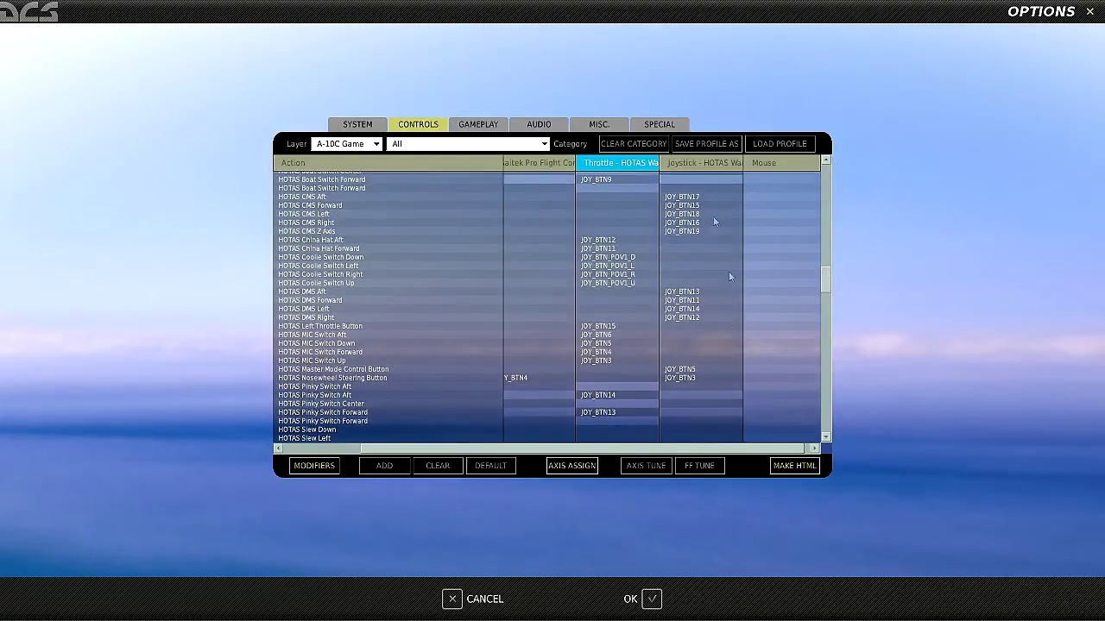
drag(695, 451, 628, 452)
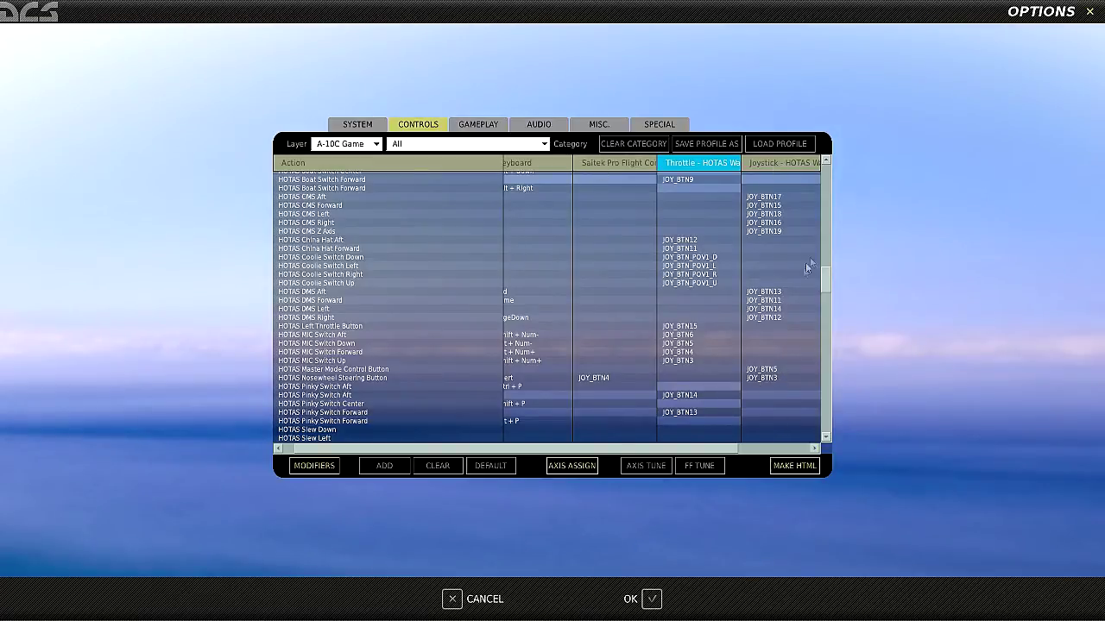
drag(825, 275, 824, 176)
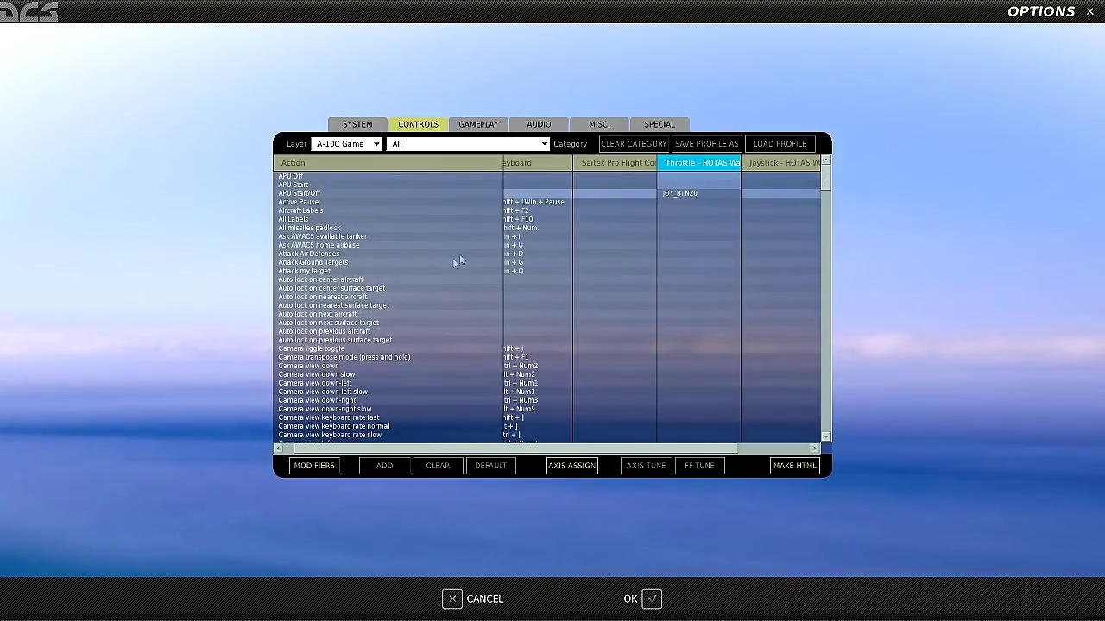
mouse_move(824, 181)
mouse_down()
mouse_move(825, 270)
mouse_move(826, 180)
mouse_up()
drag(826, 179, 826, 191)
drag(674, 449, 741, 445)
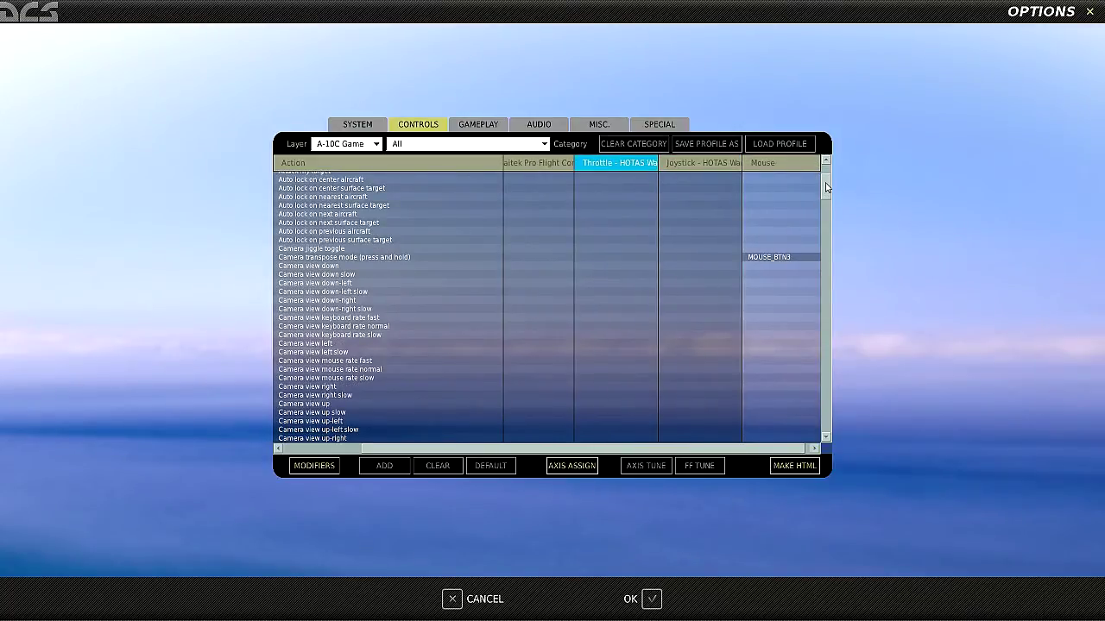
mouse_move(826, 187)
mouse_down()
mouse_move(825, 296)
mouse_move(823, 194)
mouse_up()
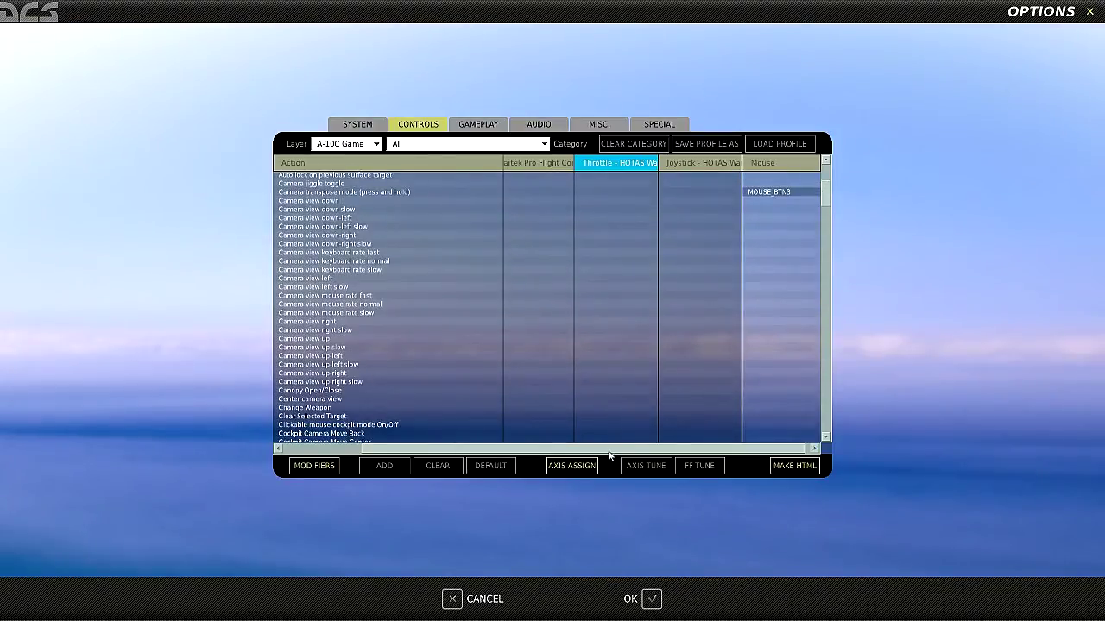
drag(609, 451, 506, 451)
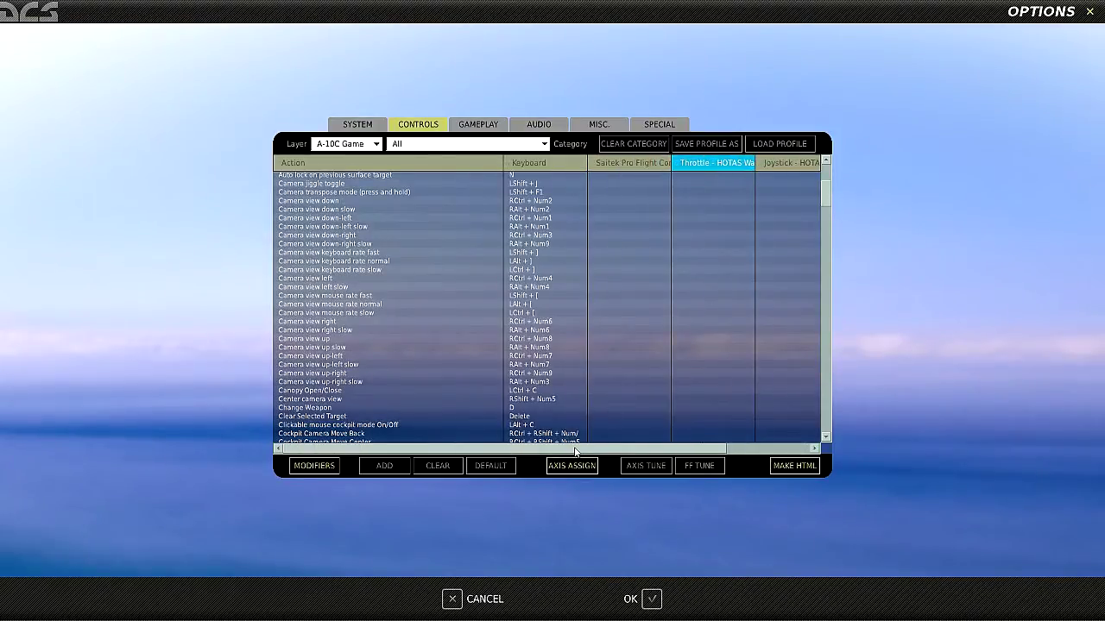
mouse_move(577, 450)
mouse_down()
mouse_move(661, 452)
mouse_move(567, 455)
mouse_up()
Step: Clear the Gun Trigger binding assigned to the Saitek rudder pedals
drag(826, 195, 828, 273)
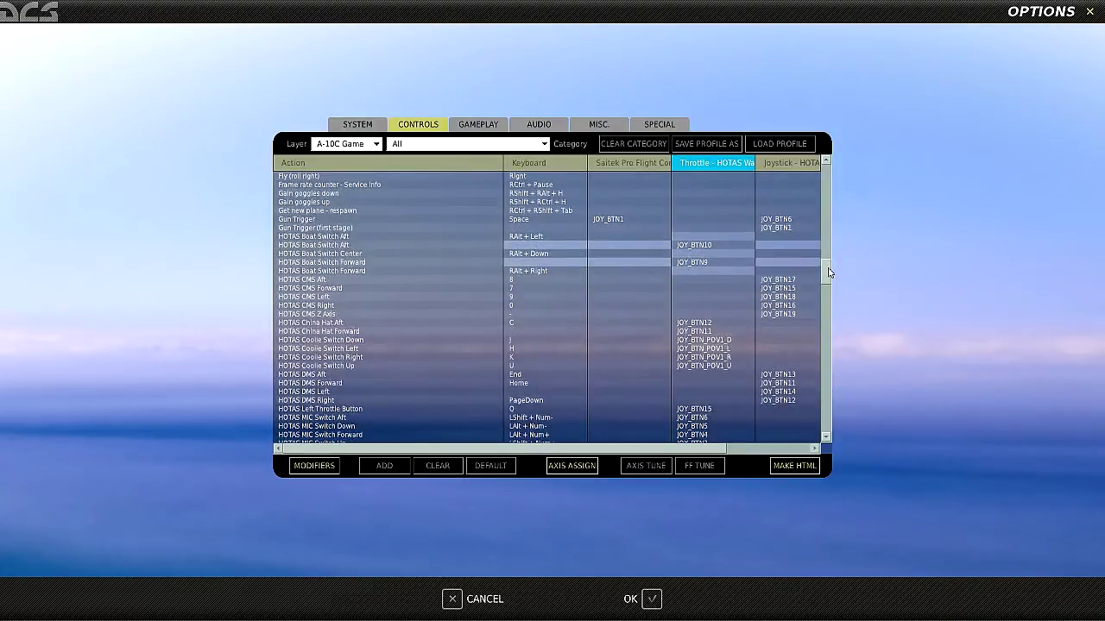
click(619, 220)
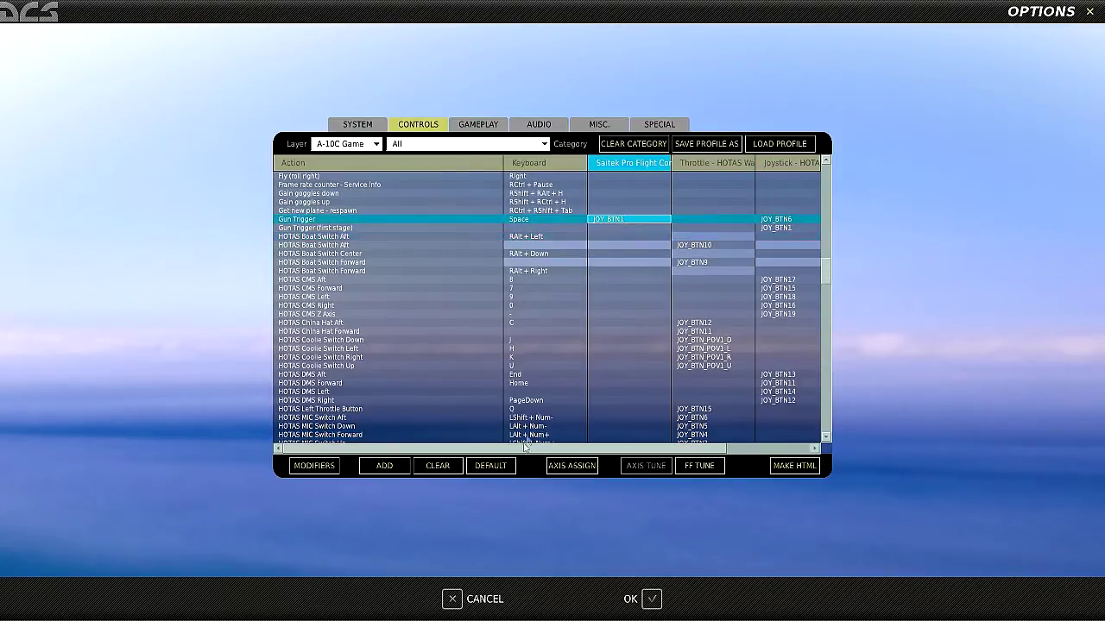
click(437, 467)
Step: Clear all assignments of the Saitek rudder pedals in the All category
drag(831, 276, 827, 177)
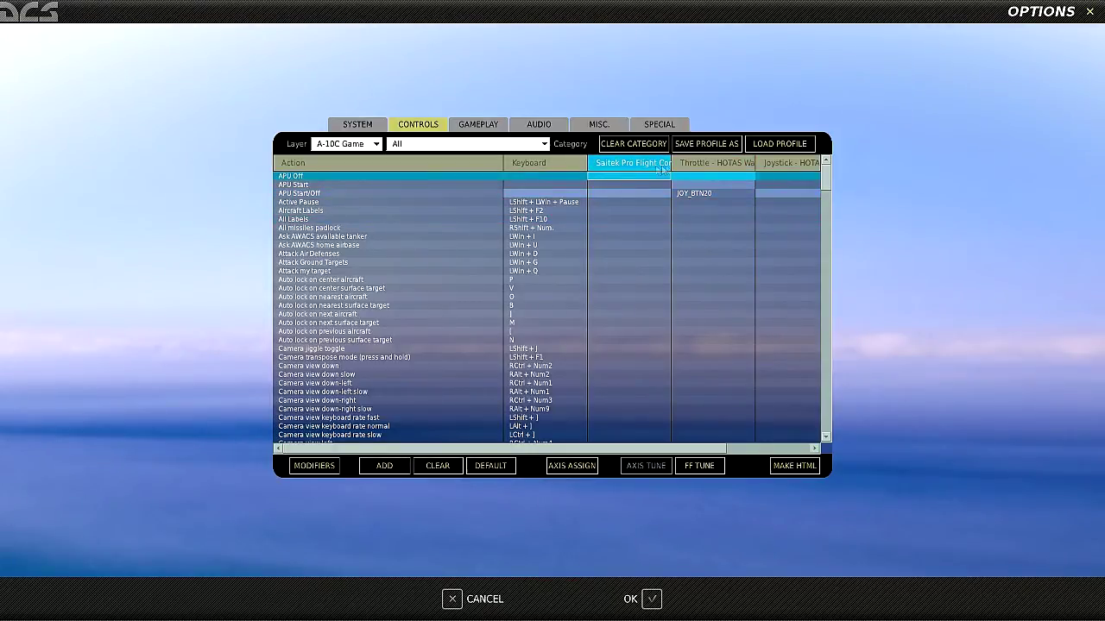
drag(827, 182, 827, 289)
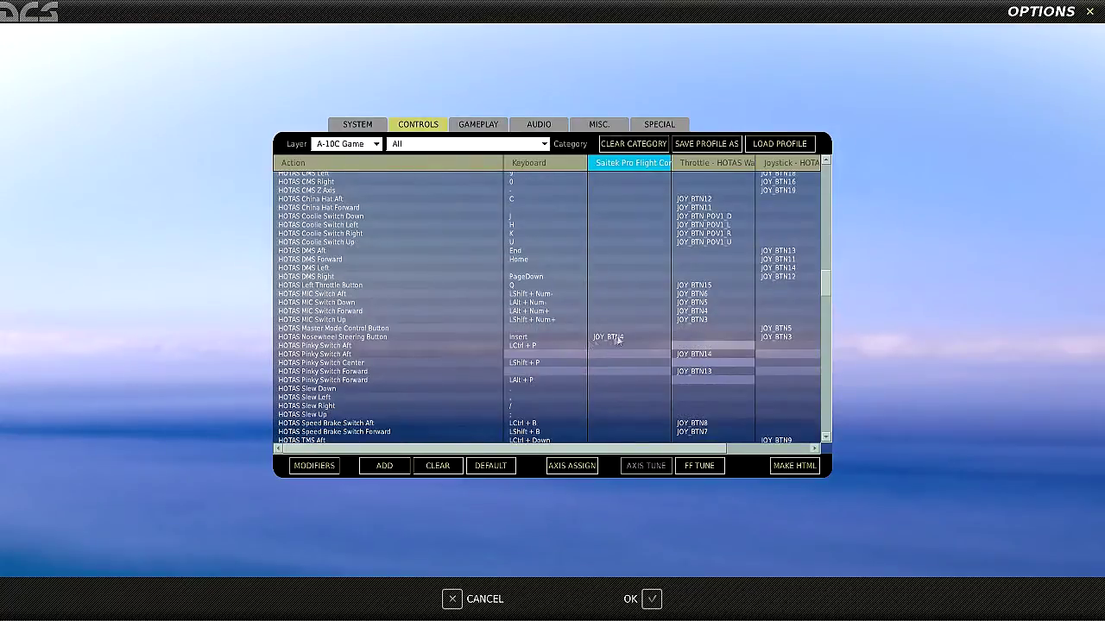
click(625, 147)
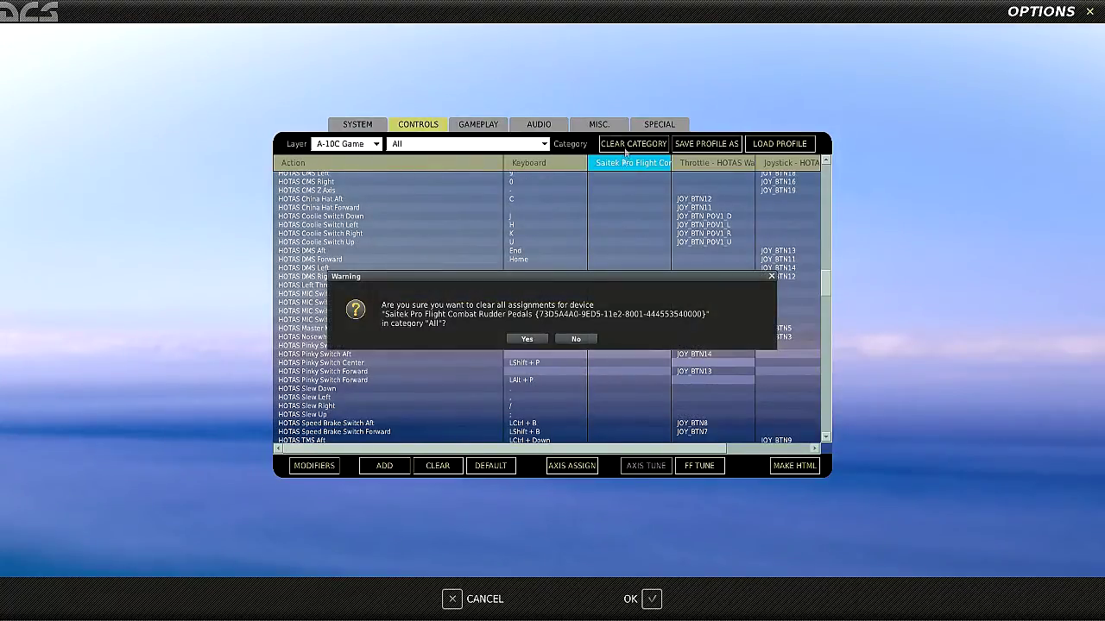
click(527, 340)
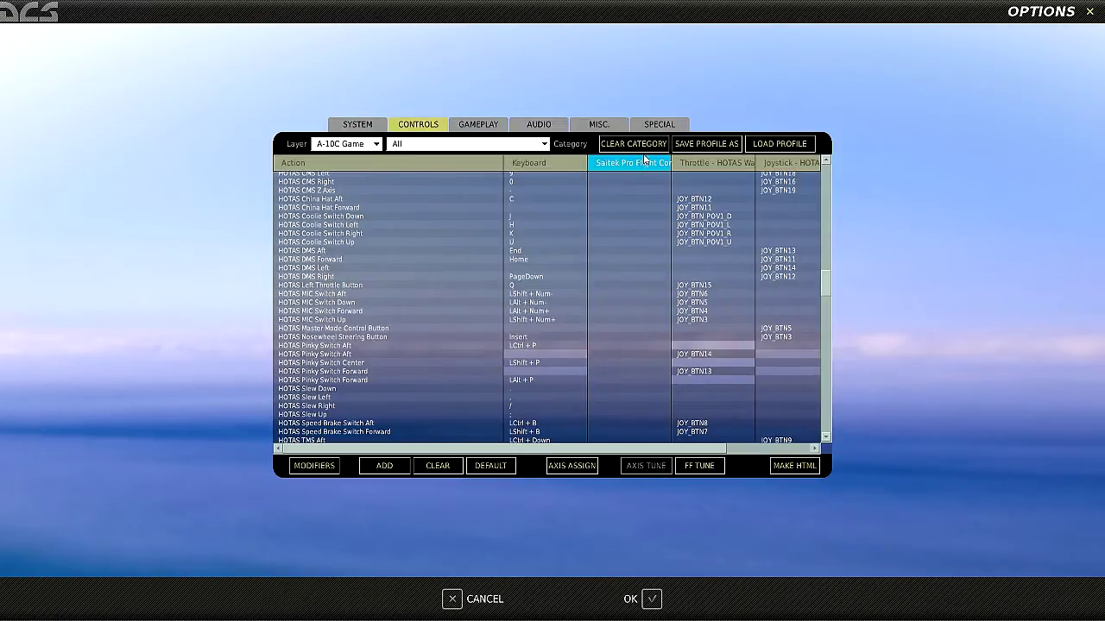
Step: Filter the A-10C Game bindings to the Axis Commands category and bring the Saitek pedals' column into view
drag(825, 281, 825, 173)
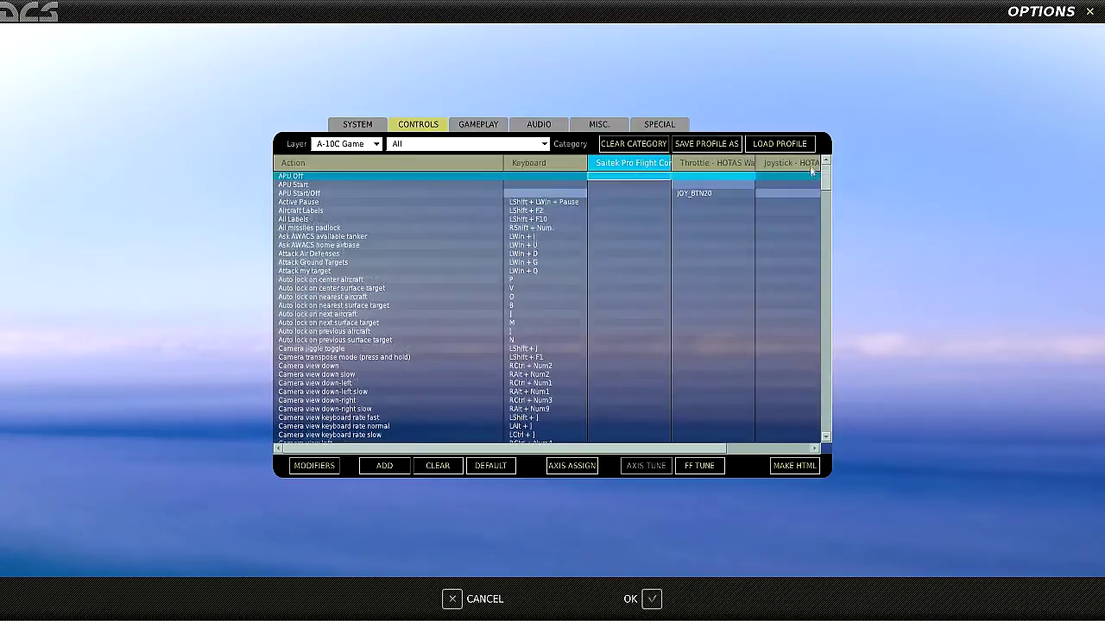
drag(644, 449, 730, 458)
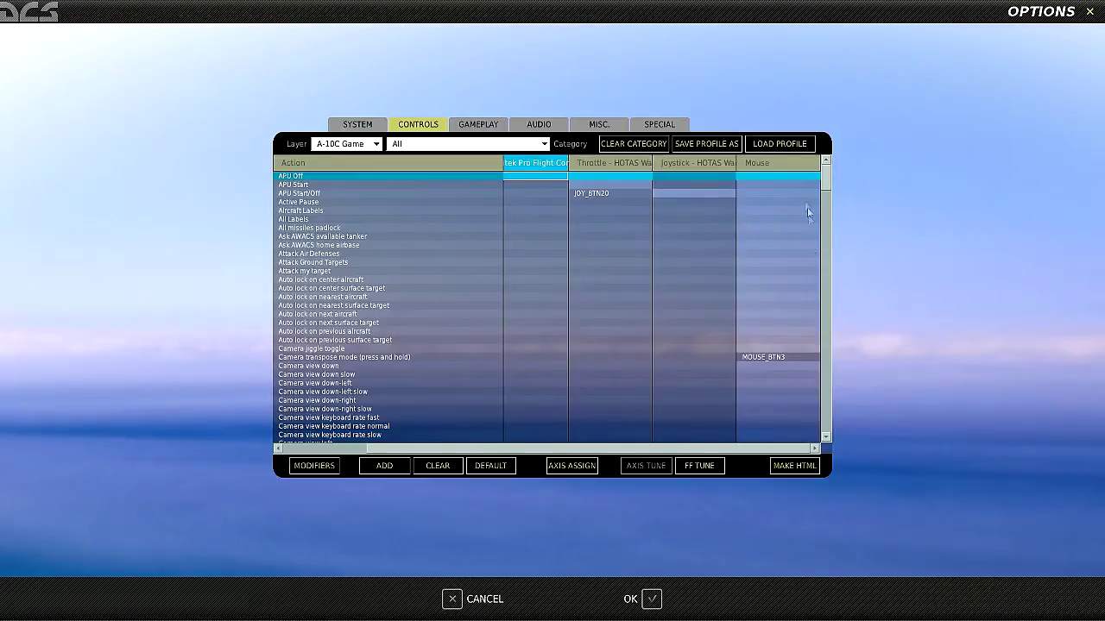
click(545, 145)
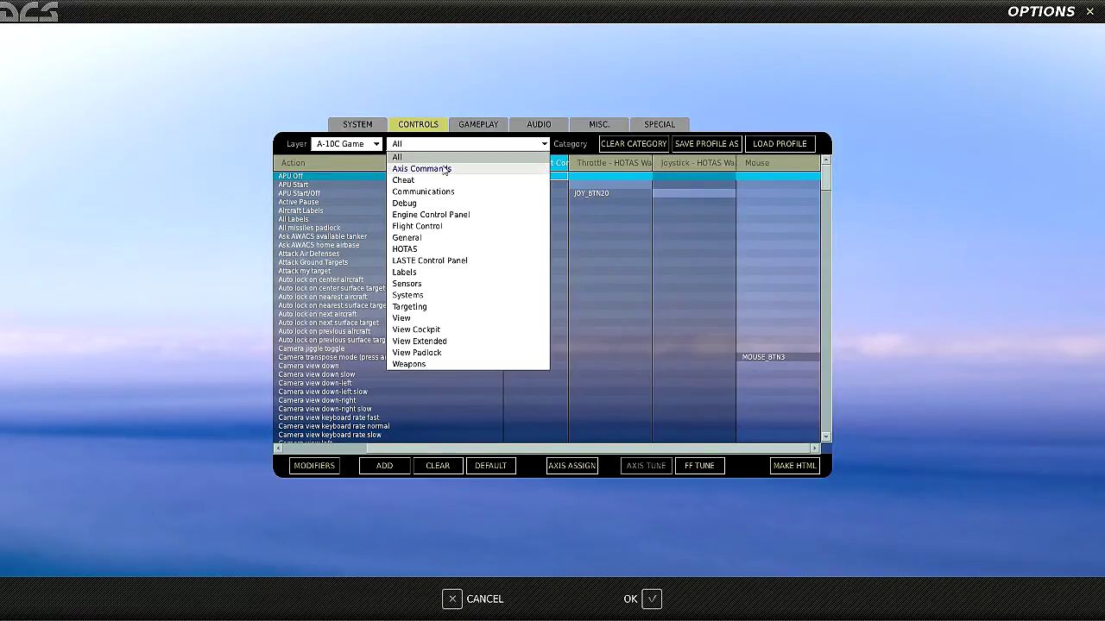
click(413, 171)
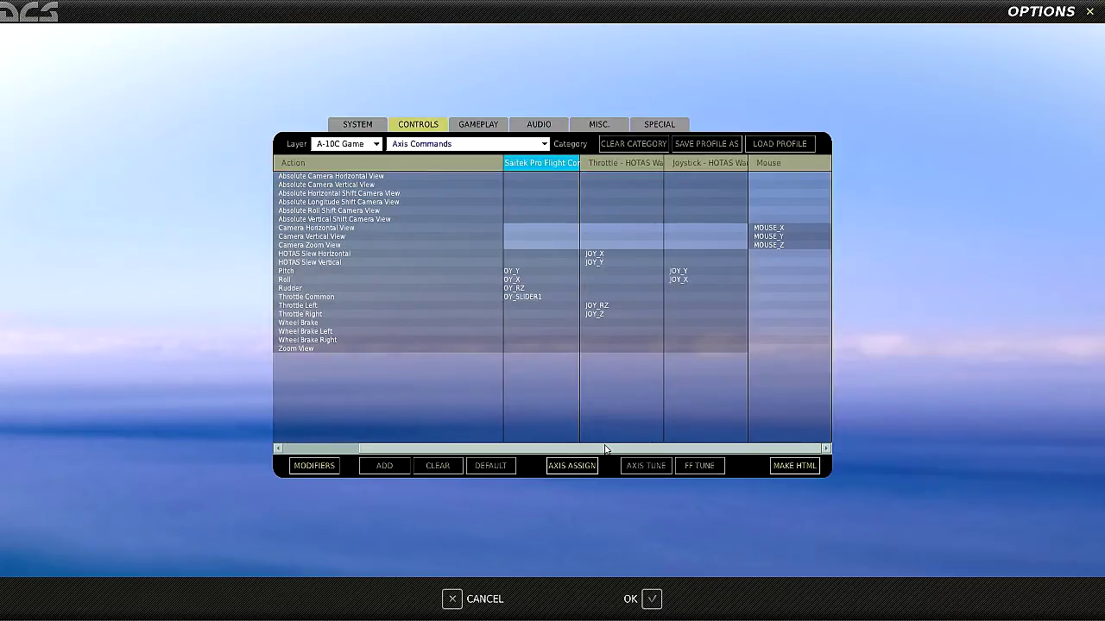
drag(604, 449, 559, 451)
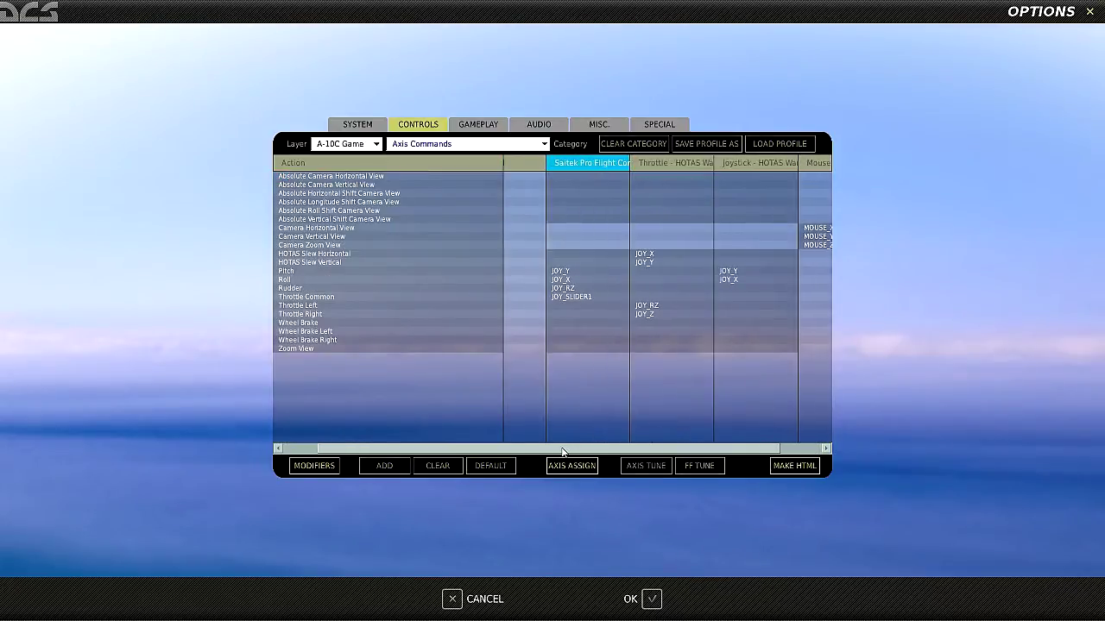
Step: Clear the Saitek pedals' axis assignments for Throttle Common, Roll and Pitch
click(562, 272)
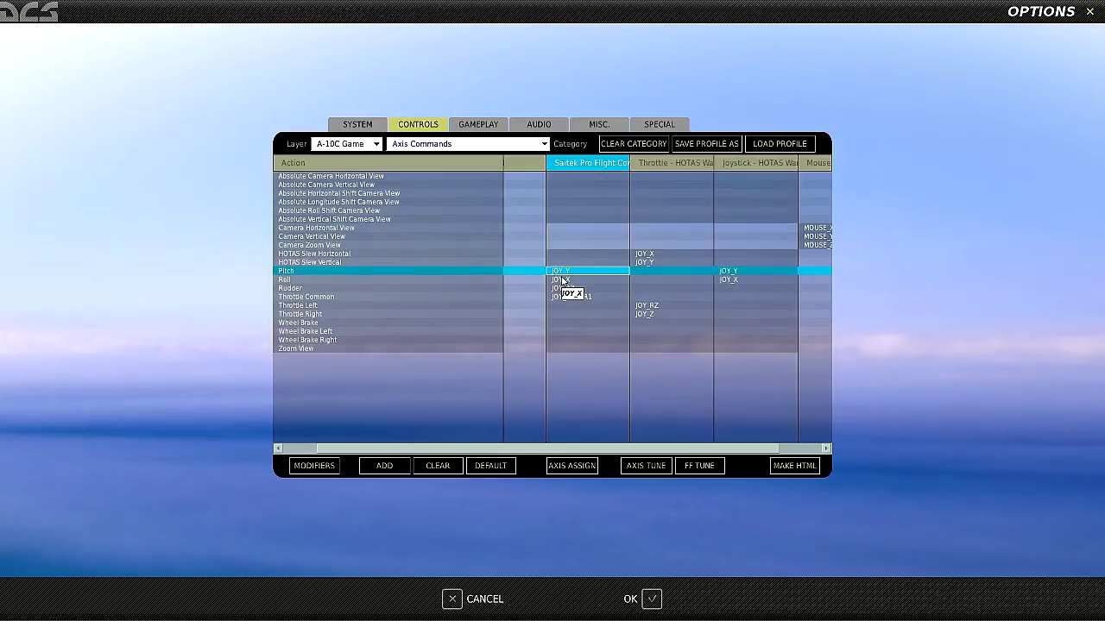
click(562, 280)
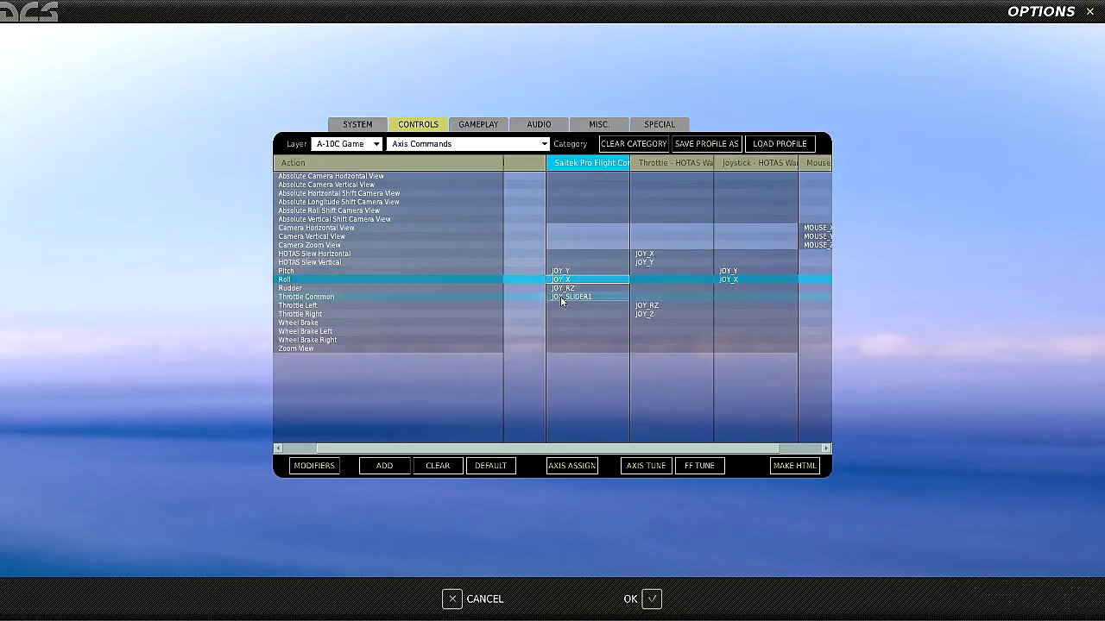
click(560, 297)
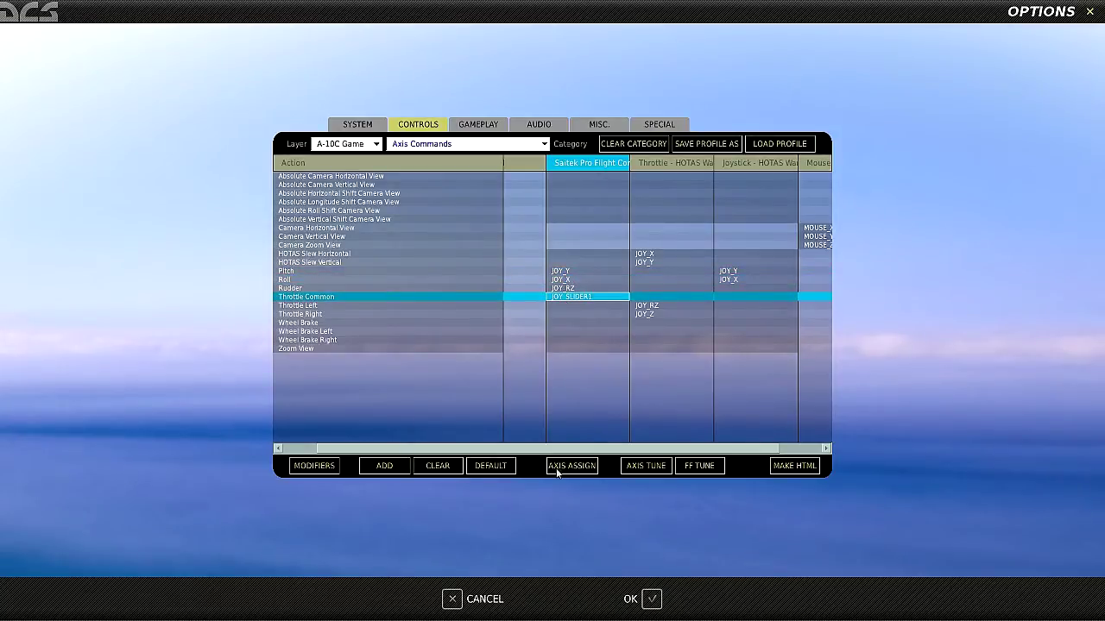
click(437, 467)
click(569, 280)
click(448, 462)
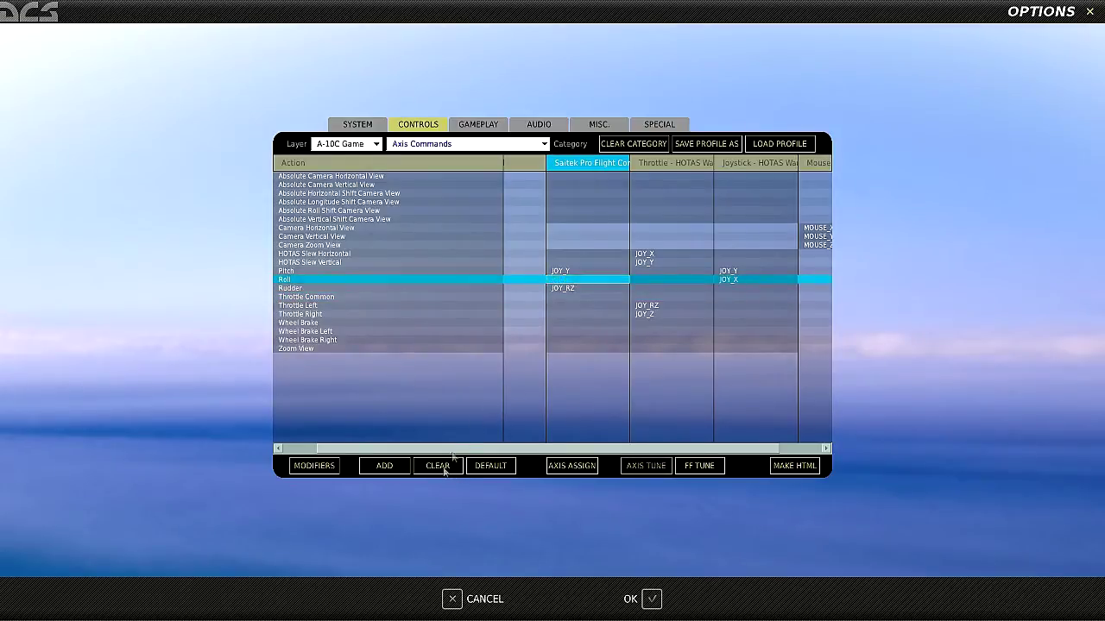
click(561, 271)
click(435, 467)
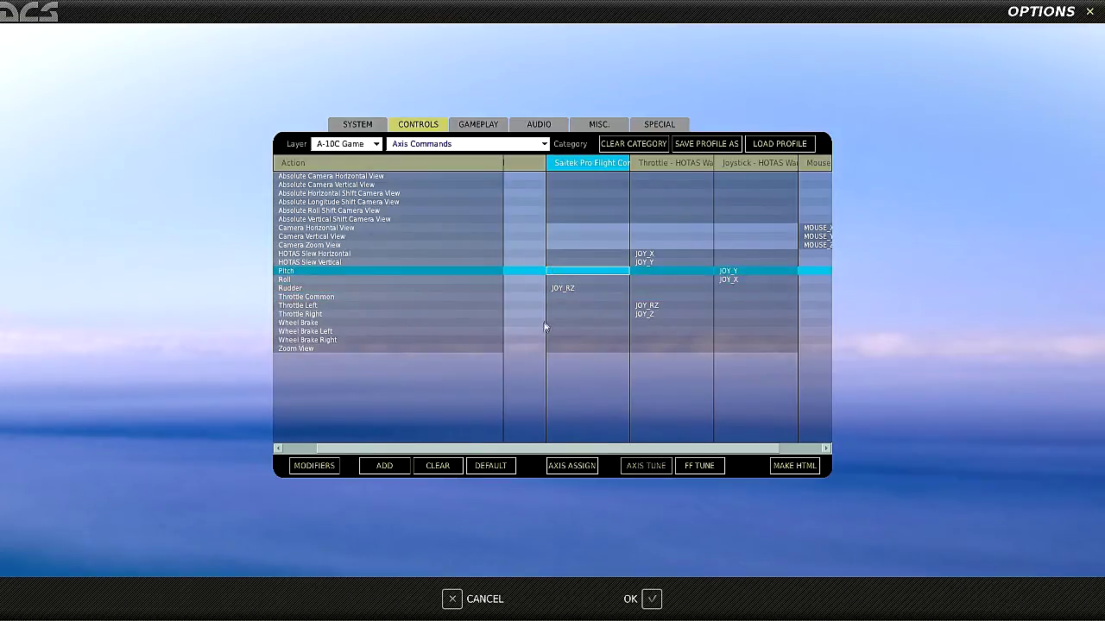
Step: Tune the Saitek pedals' Rudder axis with a deadzone of 3 and a curvature of 25
click(562, 288)
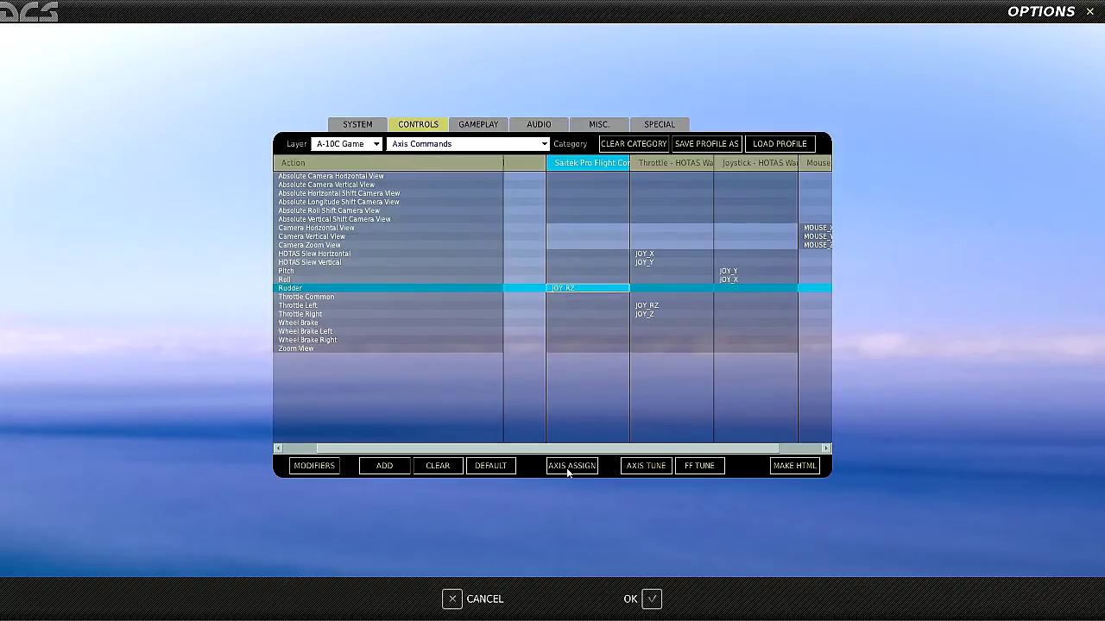
click(646, 466)
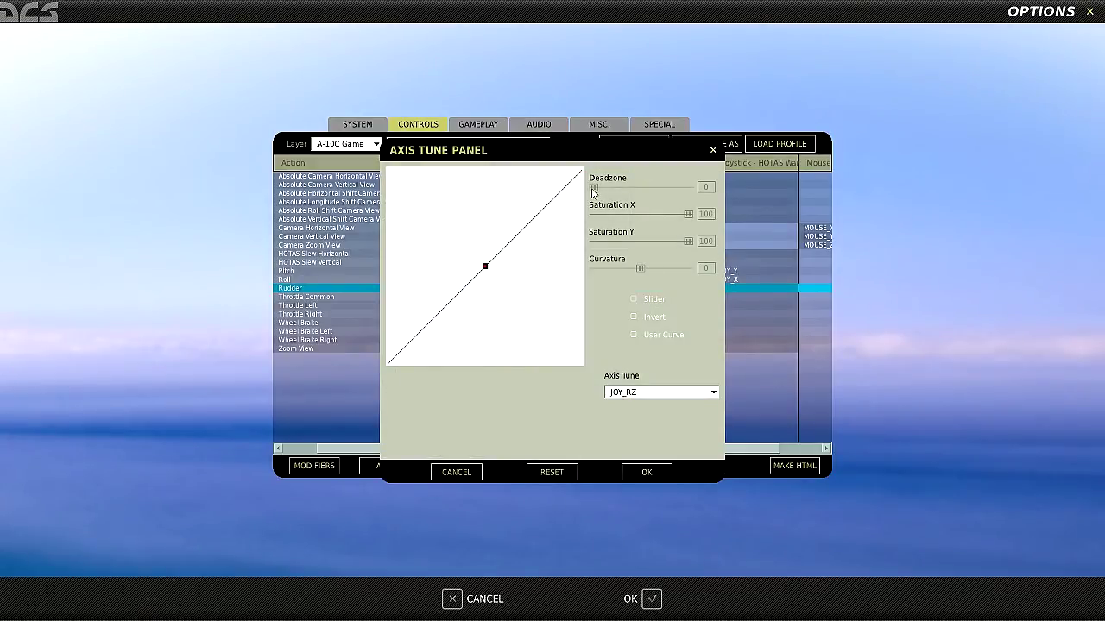
drag(594, 188, 609, 188)
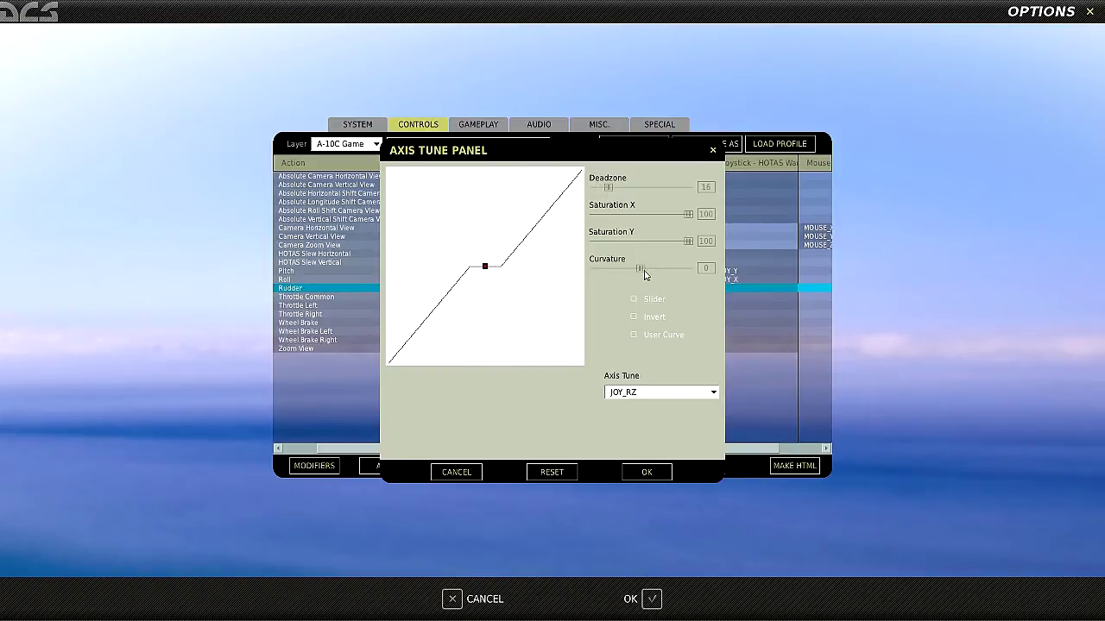
drag(641, 273, 655, 273)
drag(609, 190, 594, 188)
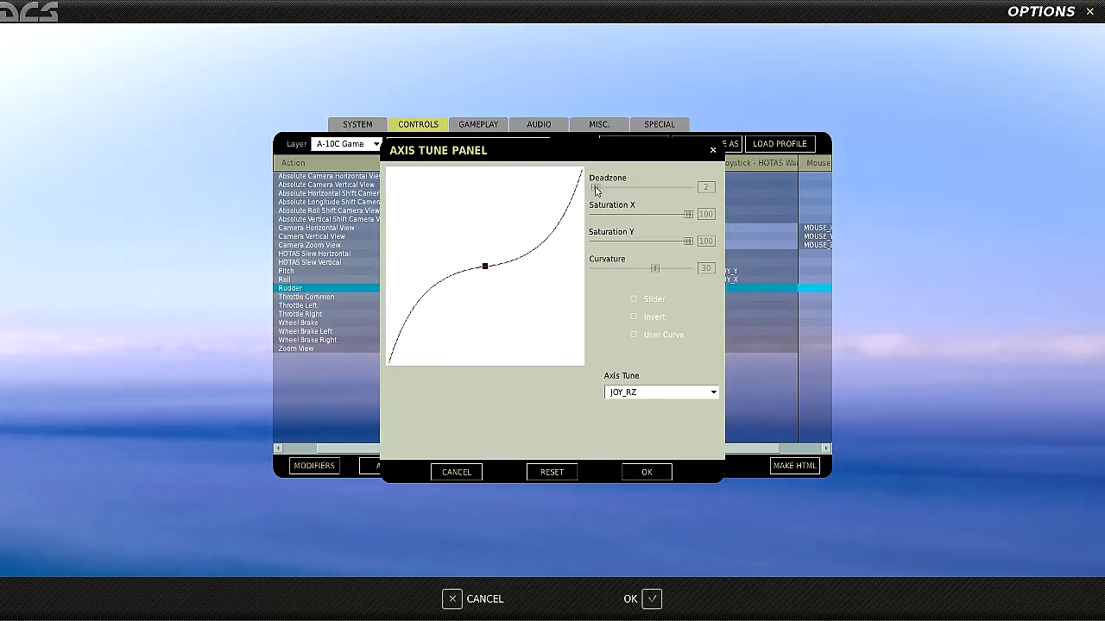
drag(595, 190, 596, 189)
drag(656, 273, 654, 273)
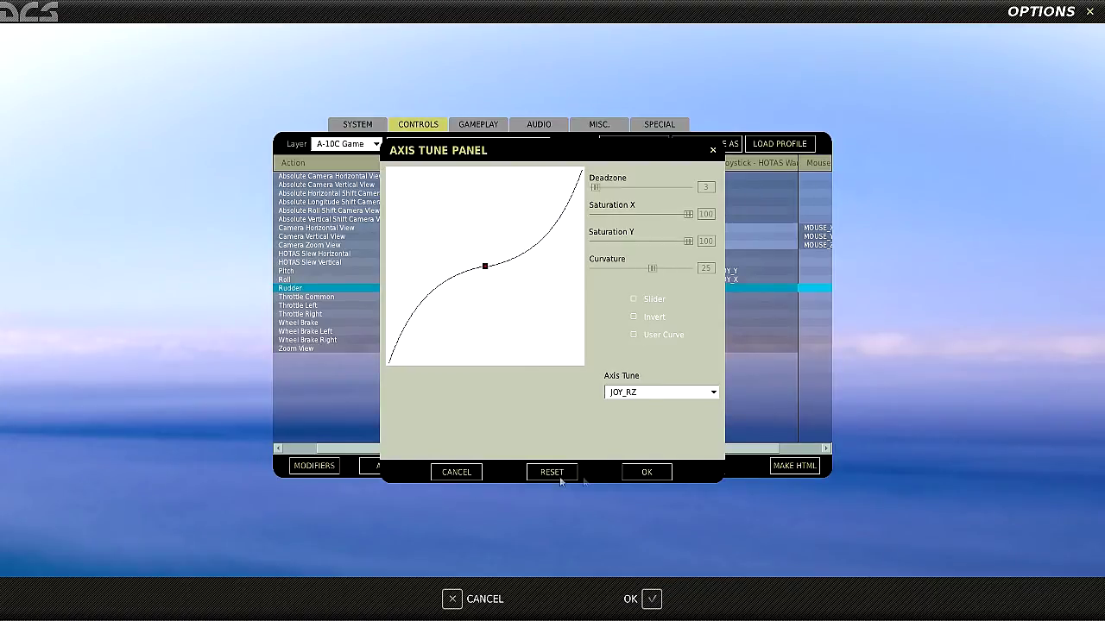
key(Return)
Step: Switch the controls to the A-10C Sim layer and show its Axis Commands category
click(373, 145)
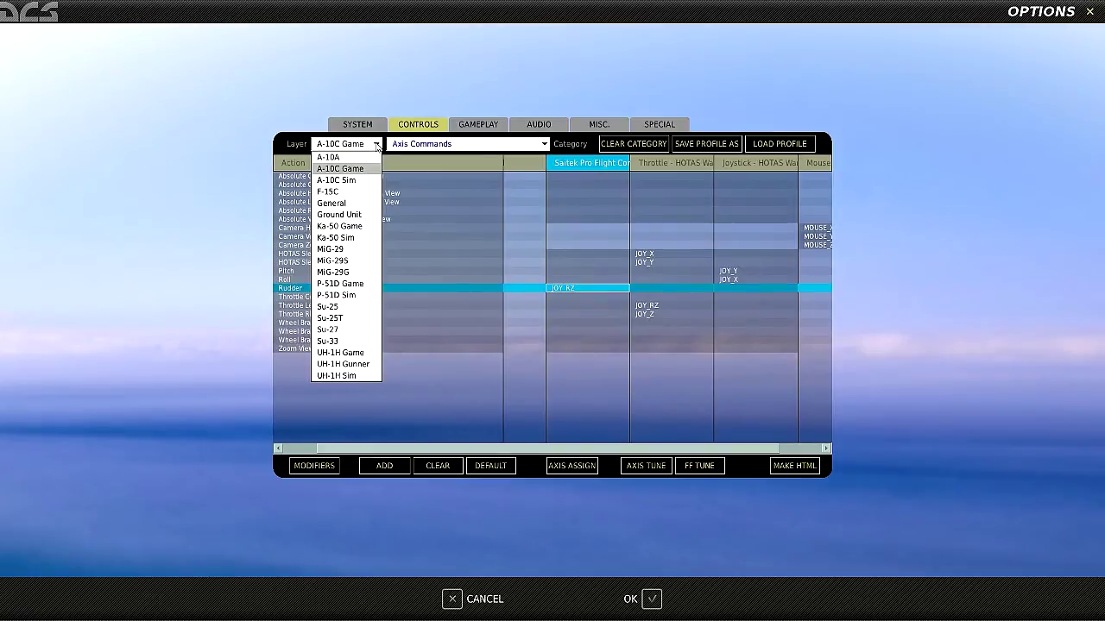
click(352, 180)
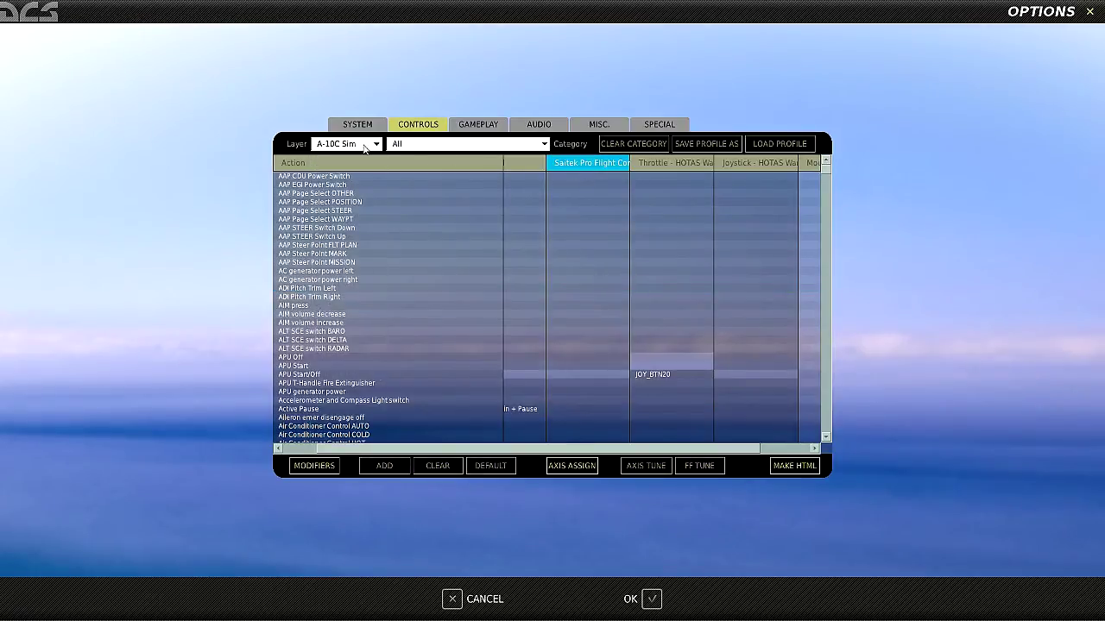
click(433, 148)
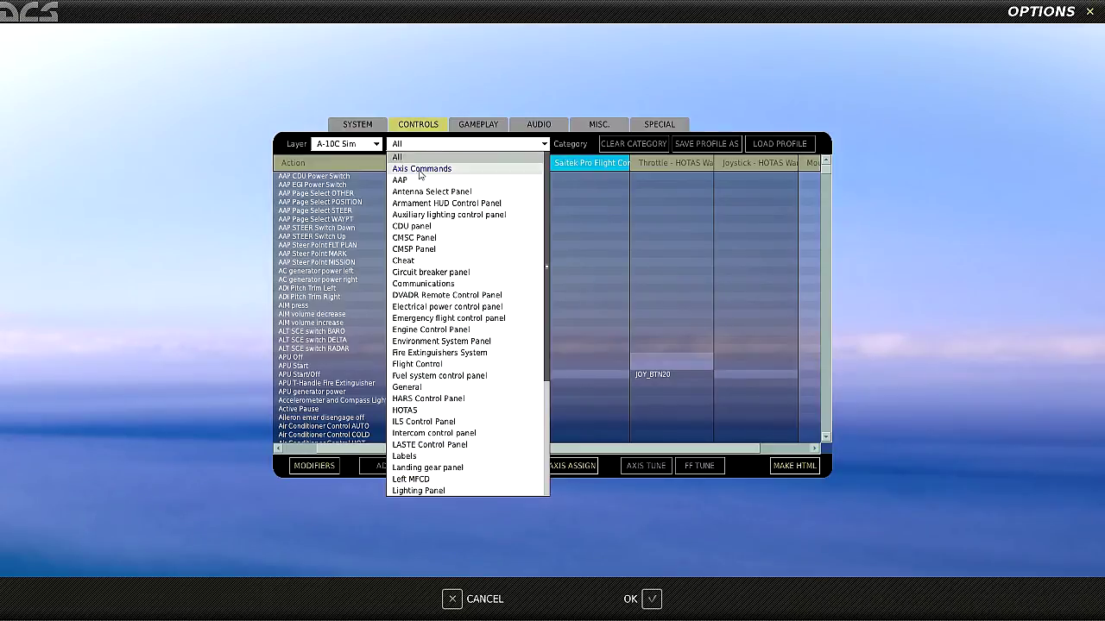
click(421, 169)
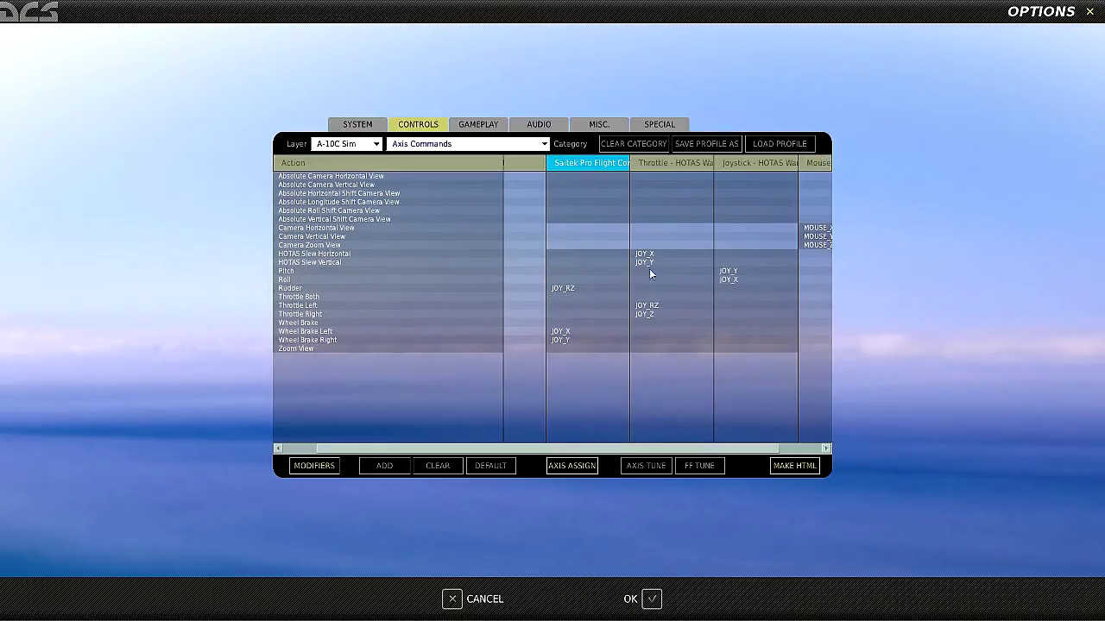
Step: Review the tuning curve of the Saitek pedals' Rudder axis in the A-10C Sim layer and accept it
click(563, 281)
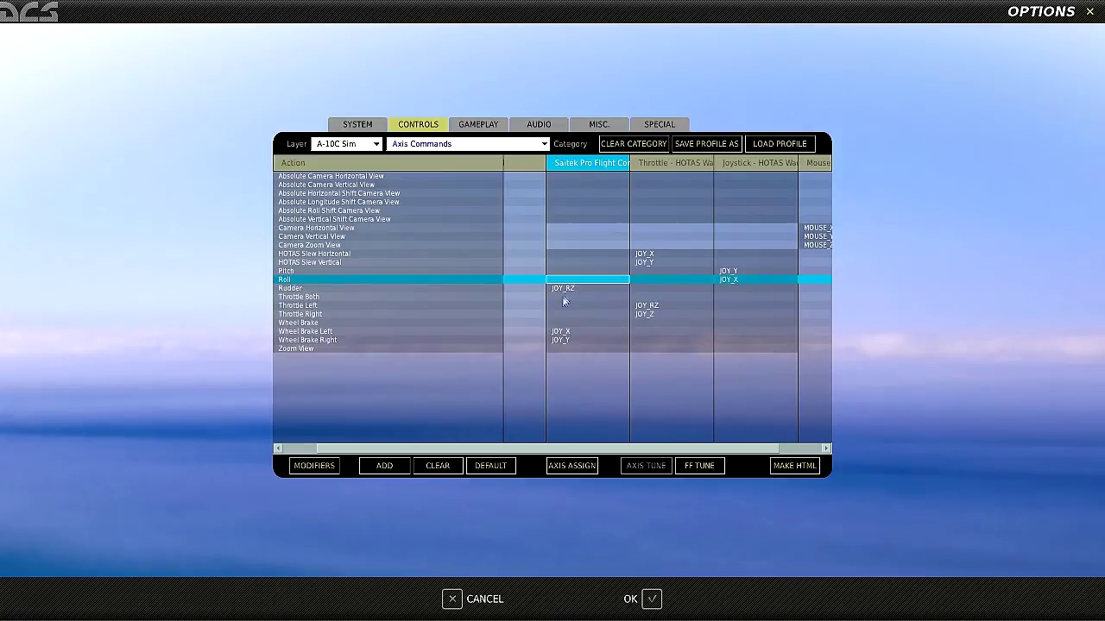
click(565, 288)
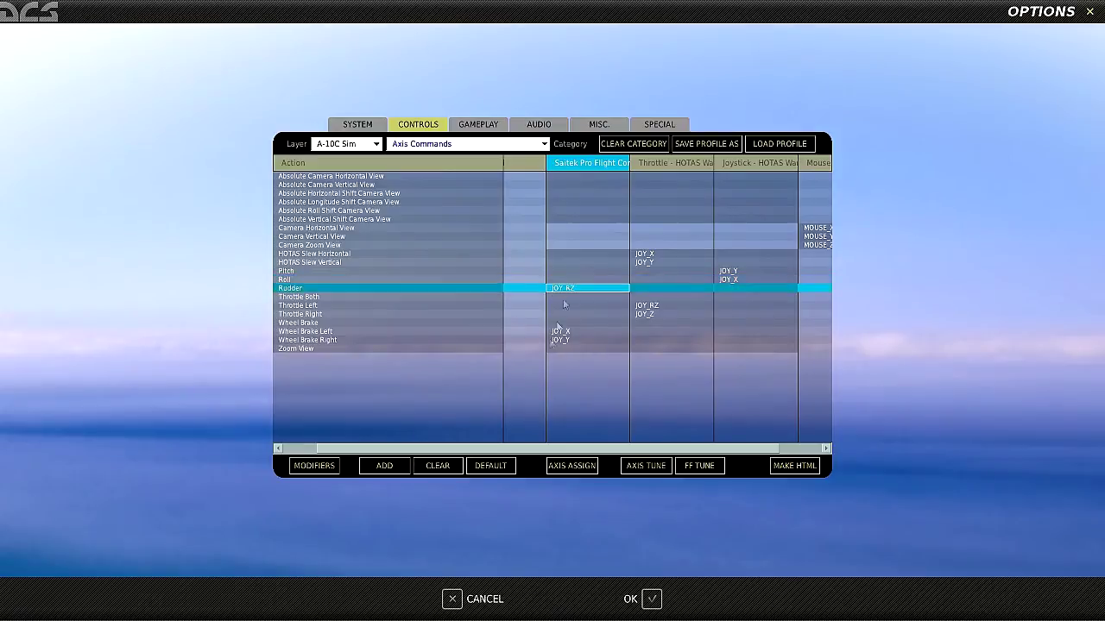
click(638, 467)
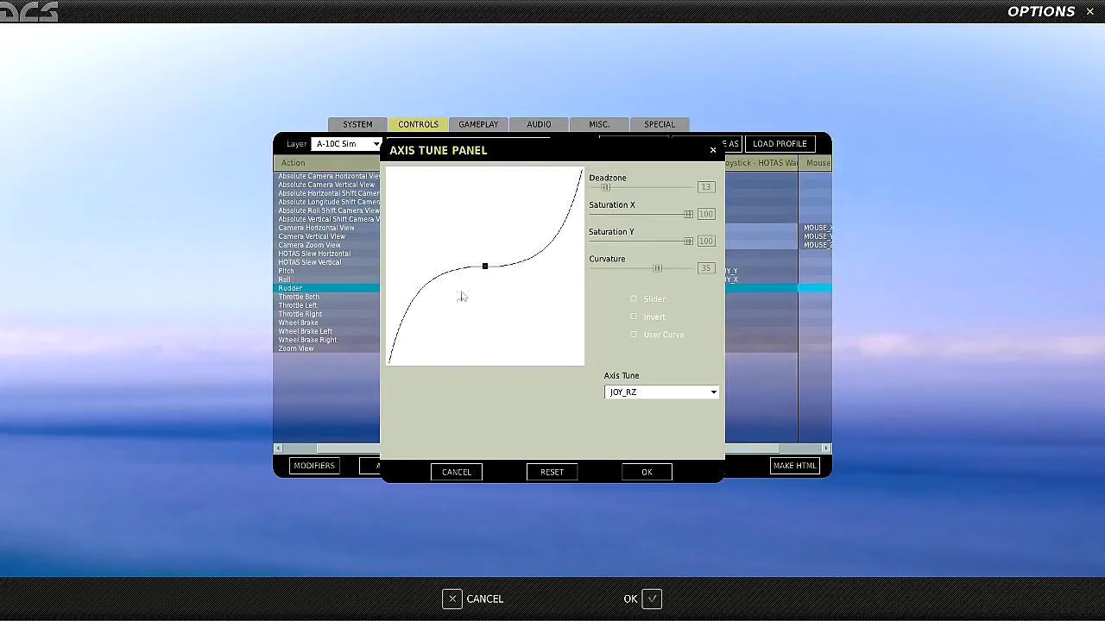
click(640, 476)
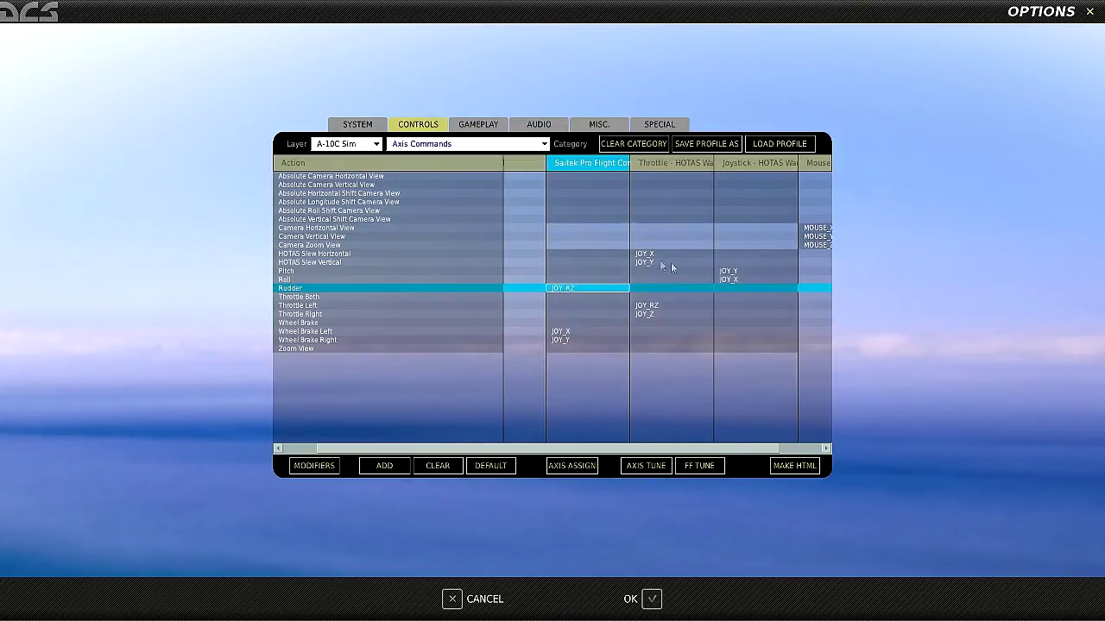
Step: Review the tuning curve of the HOTAS joystick's Roll axis and close it without changes
click(310, 272)
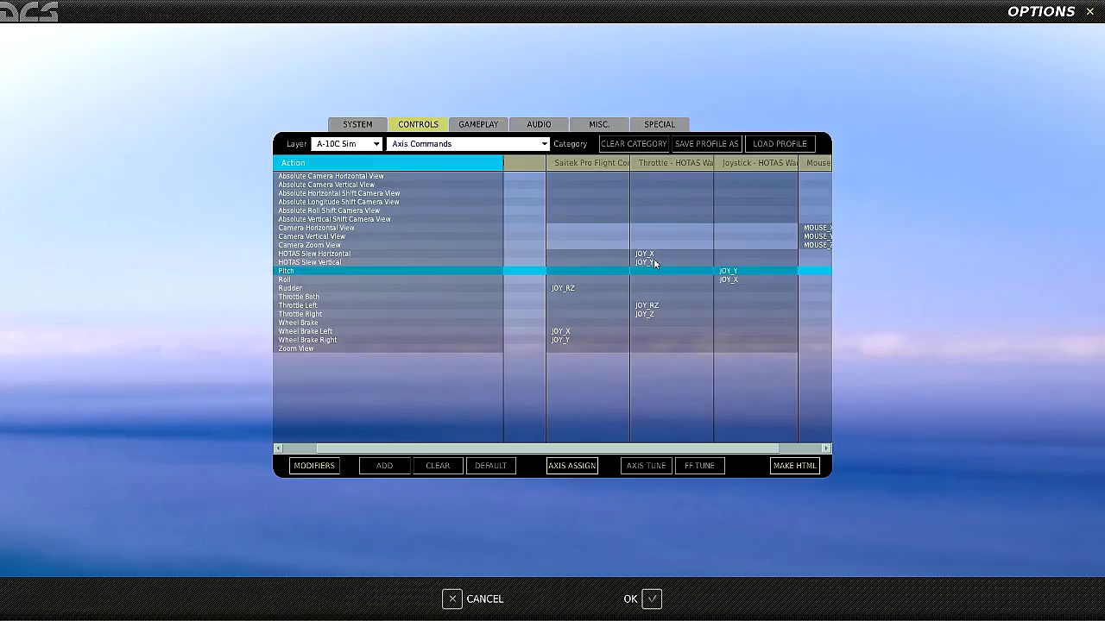
click(730, 280)
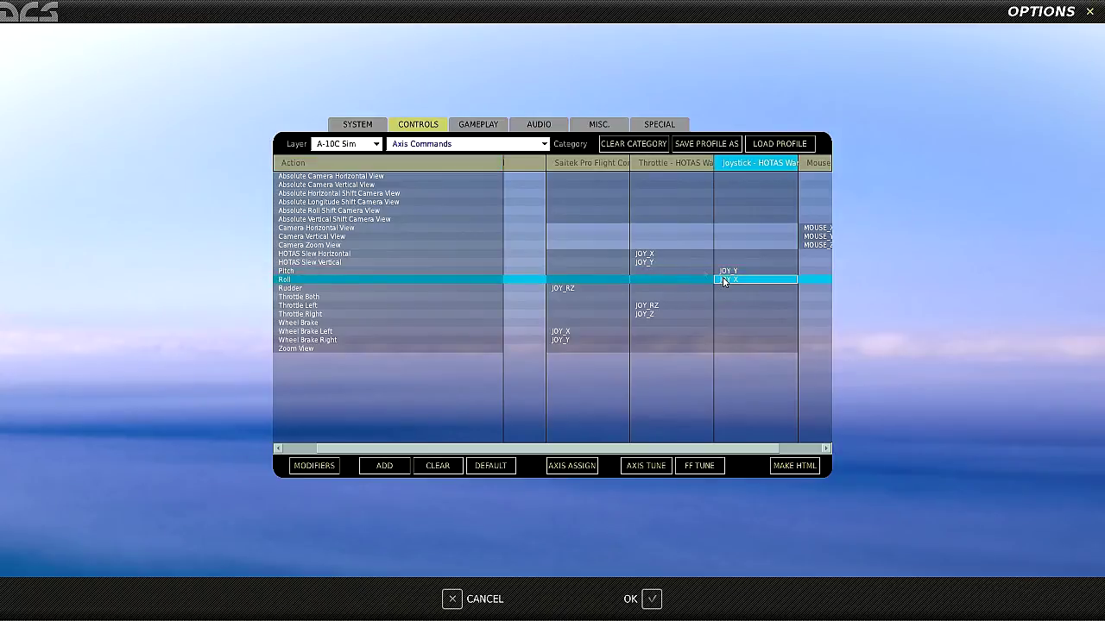
click(645, 466)
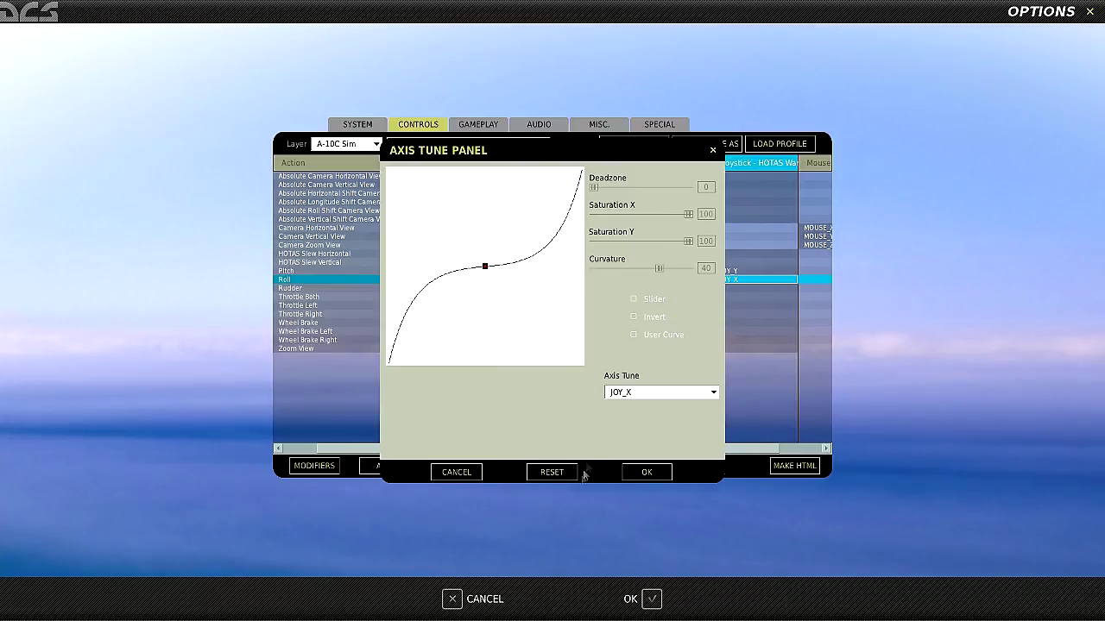
click(460, 474)
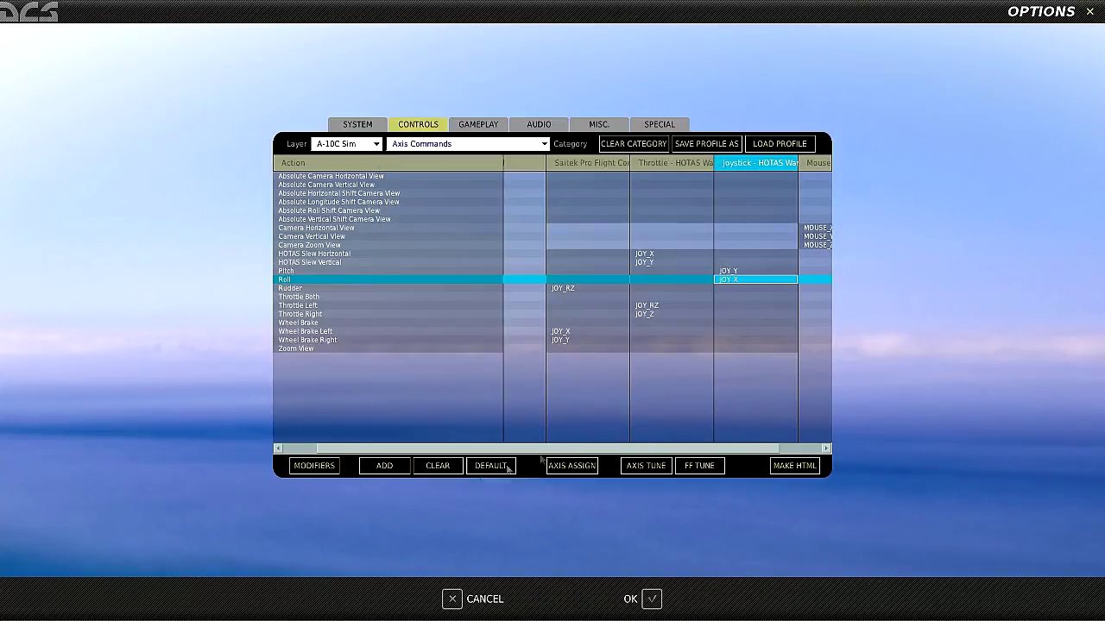
click(730, 281)
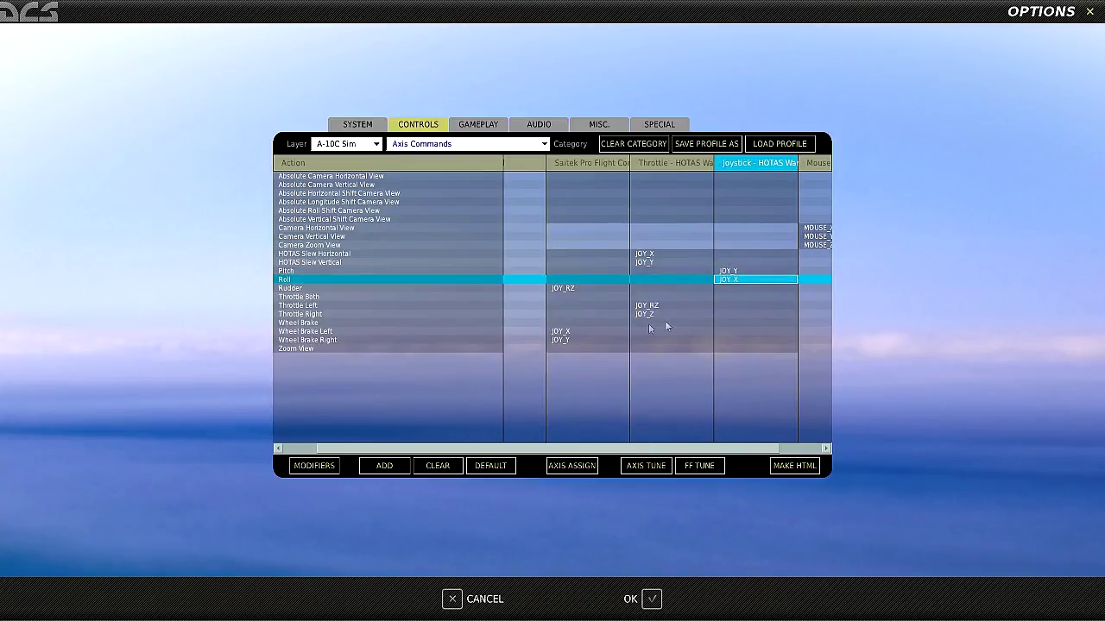